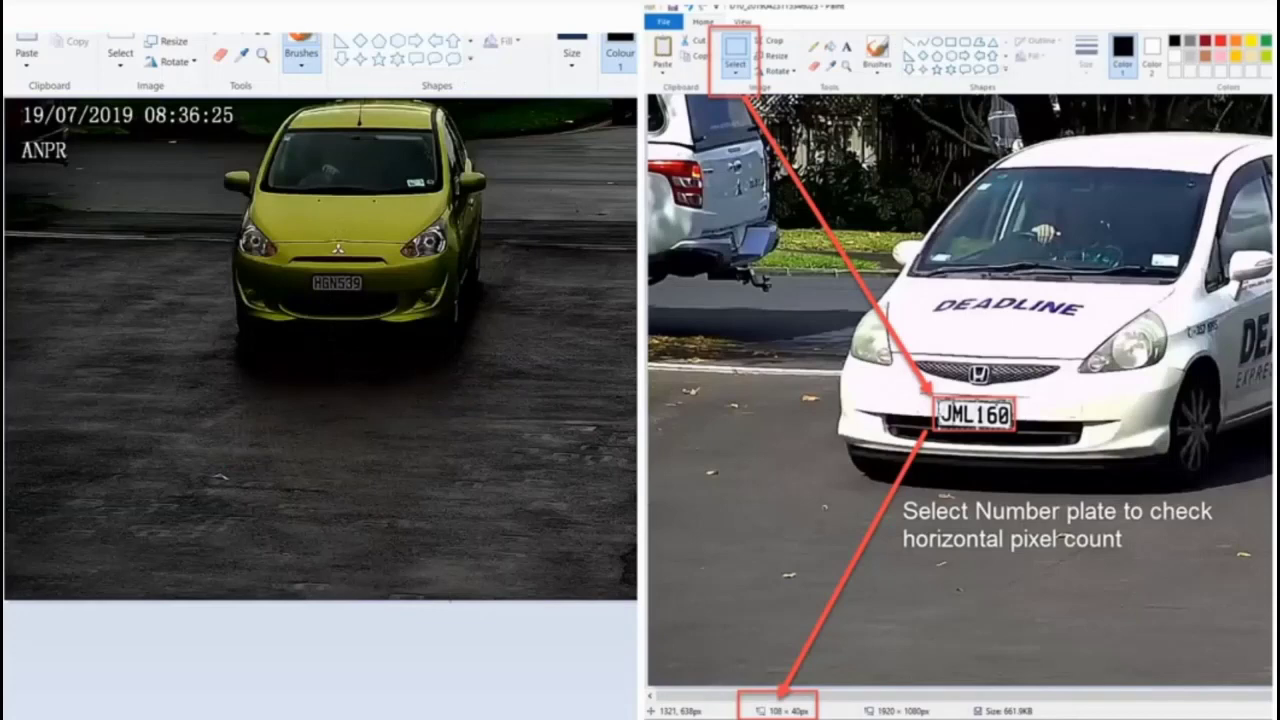
# Step: Select the number plate on the yellow car in the snapshot to check its horizontal pixel count
pyautogui.click(120, 50)
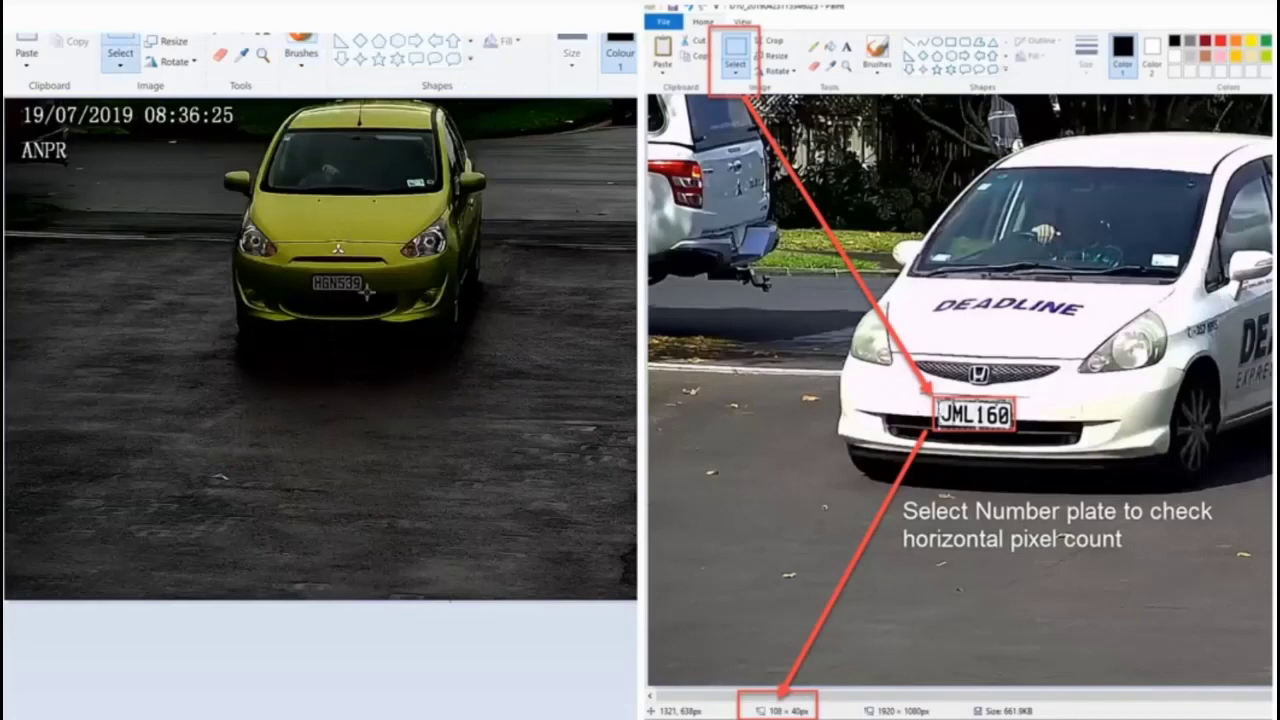
pyautogui.moveTo(311, 276); pyautogui.dragTo(364, 291)
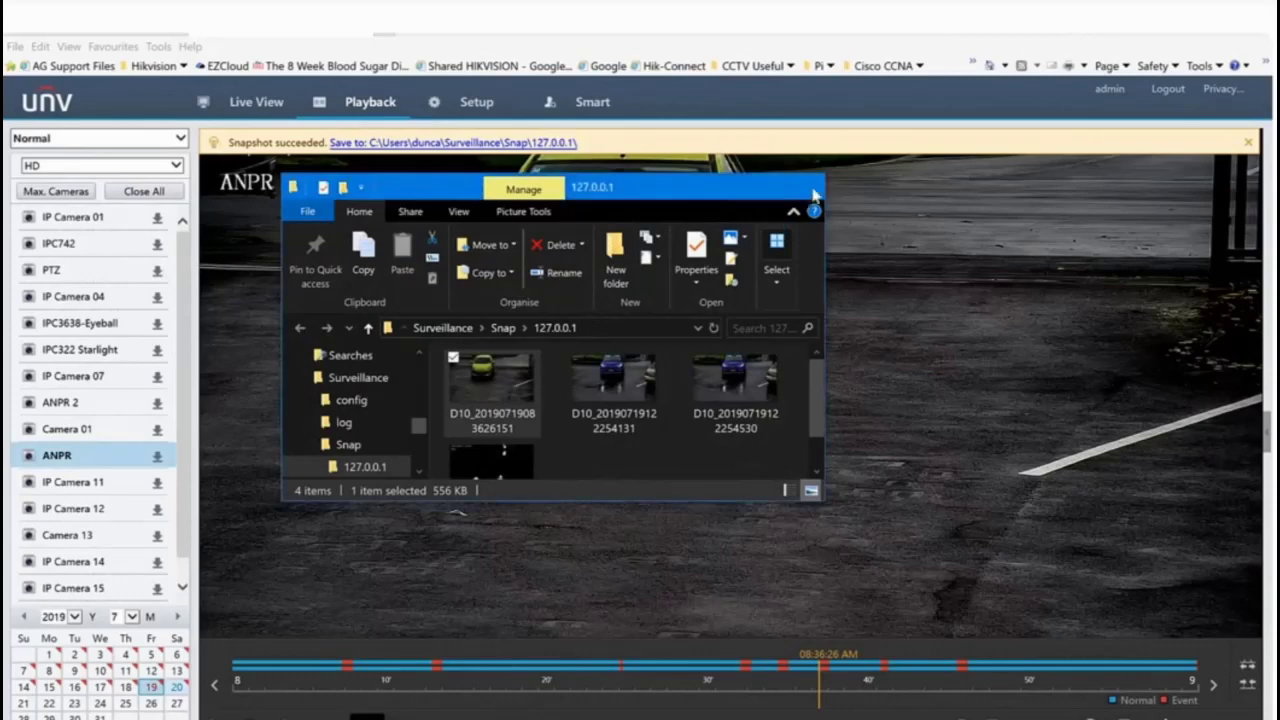
# Step: Switch to the recorder's web interface, close the snapshot folder and play the ANPR recording from about 08:40 AM
pyautogui.click(802, 186)
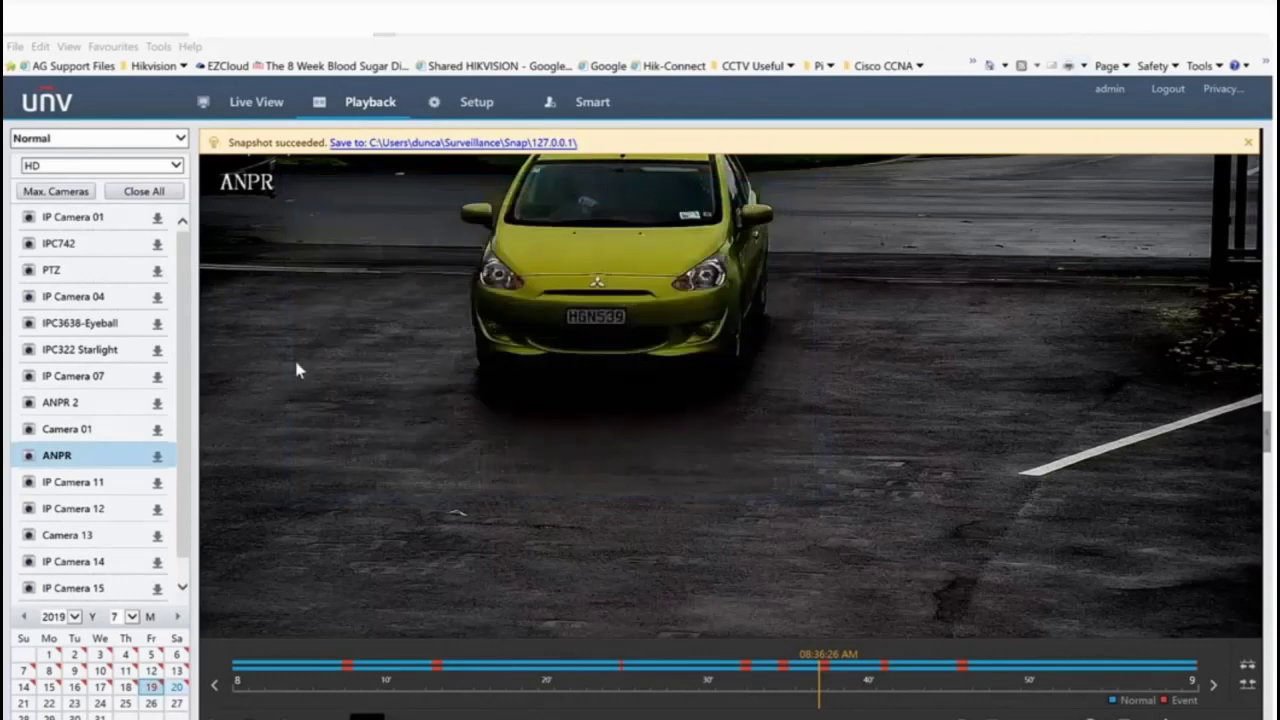
pyautogui.click(872, 679)
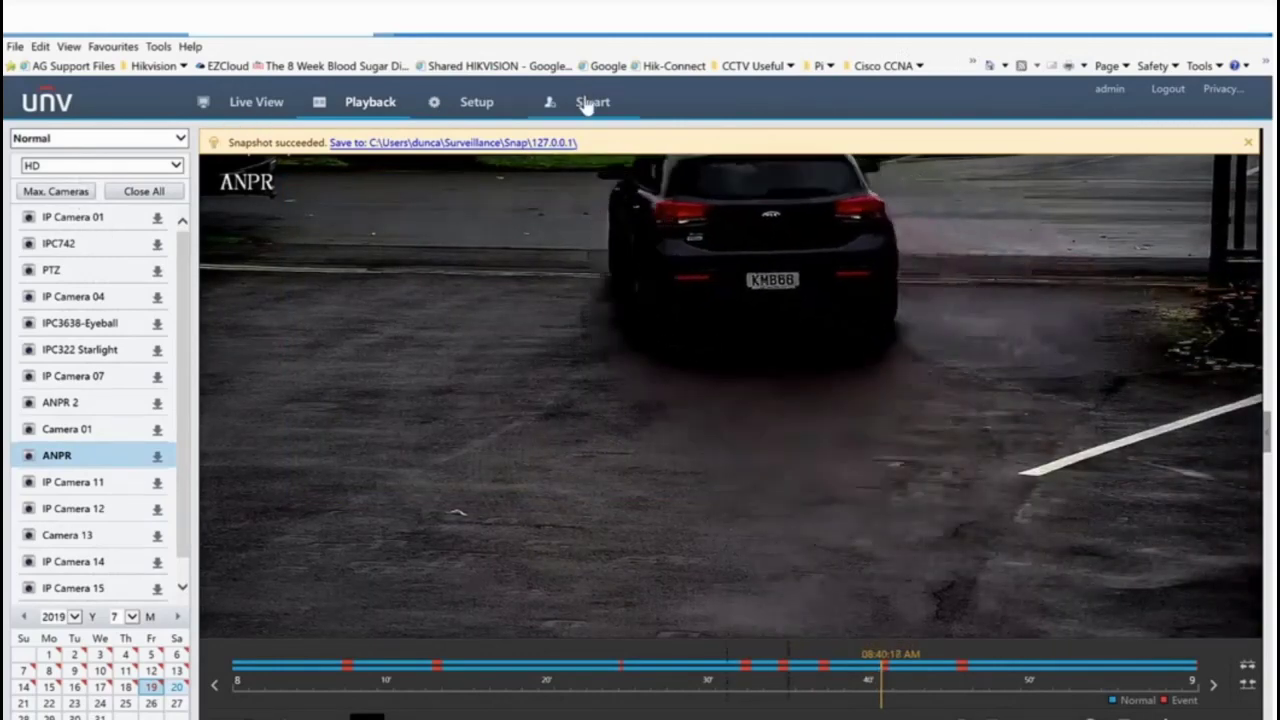
# Step: Open the recorder's camera motion detection settings for D10 (ANPR)
pyautogui.click(490, 106)
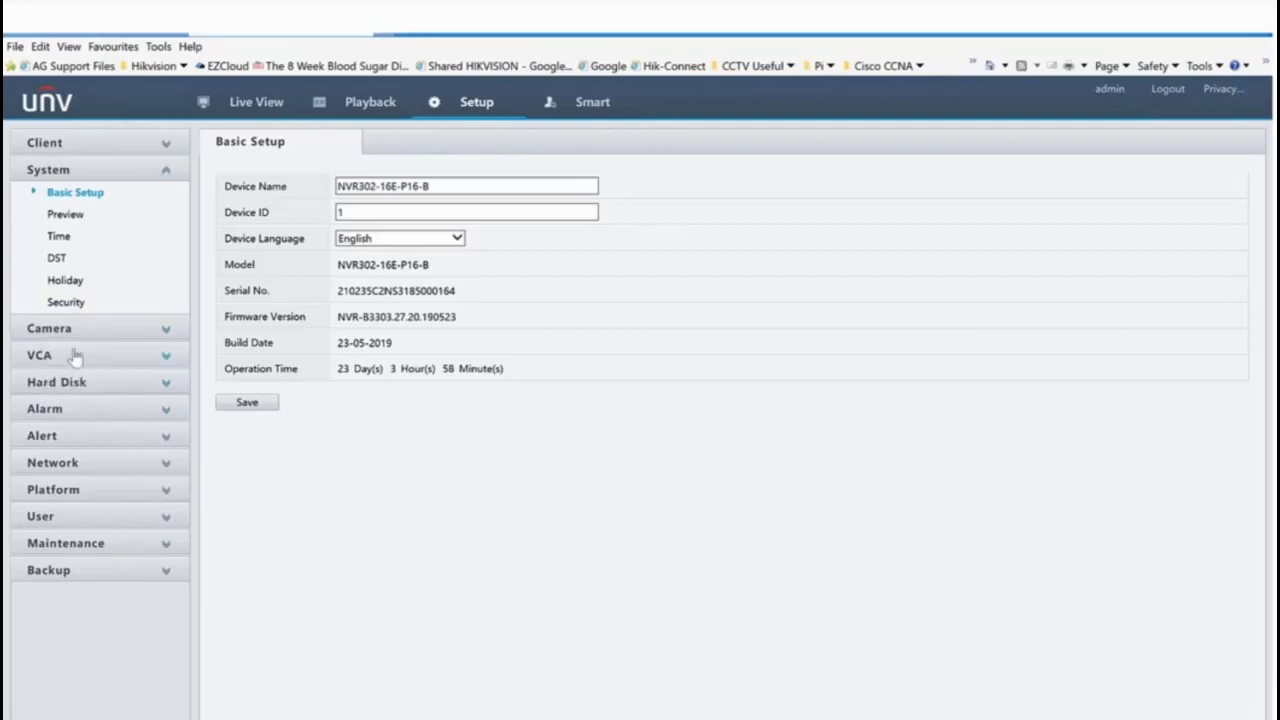
pyautogui.click(100, 329)
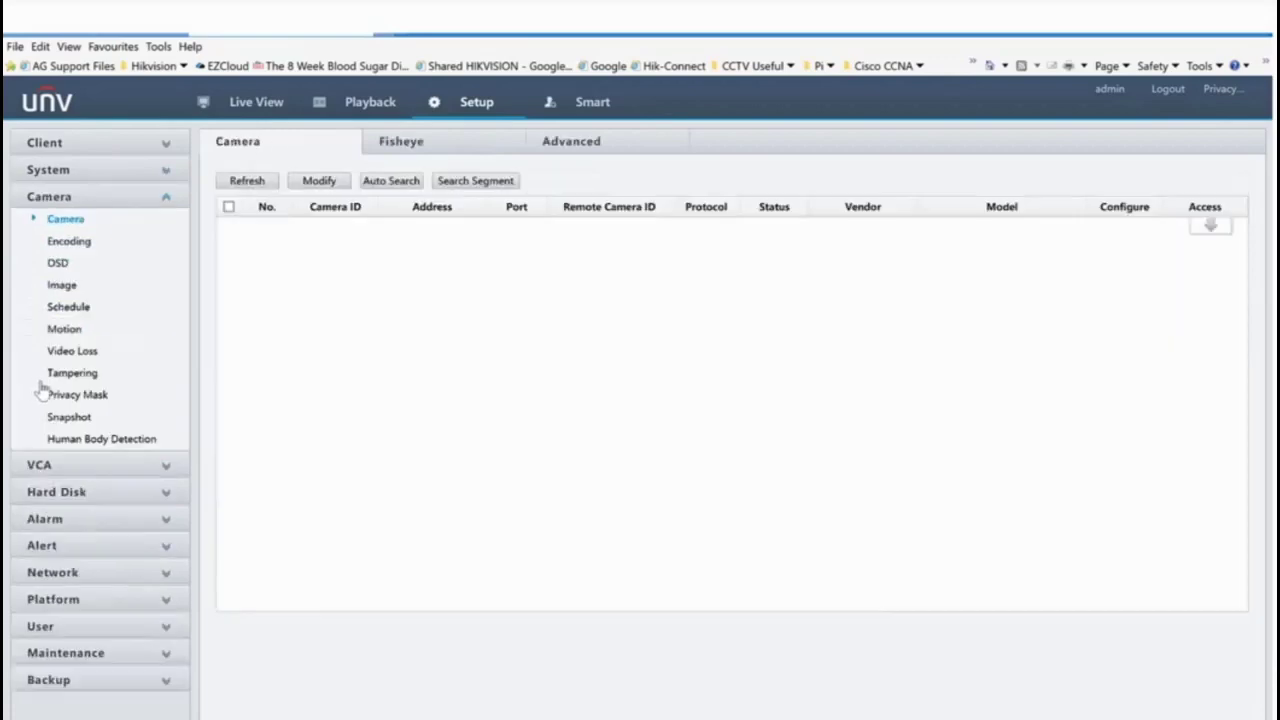
pyautogui.click(68, 329)
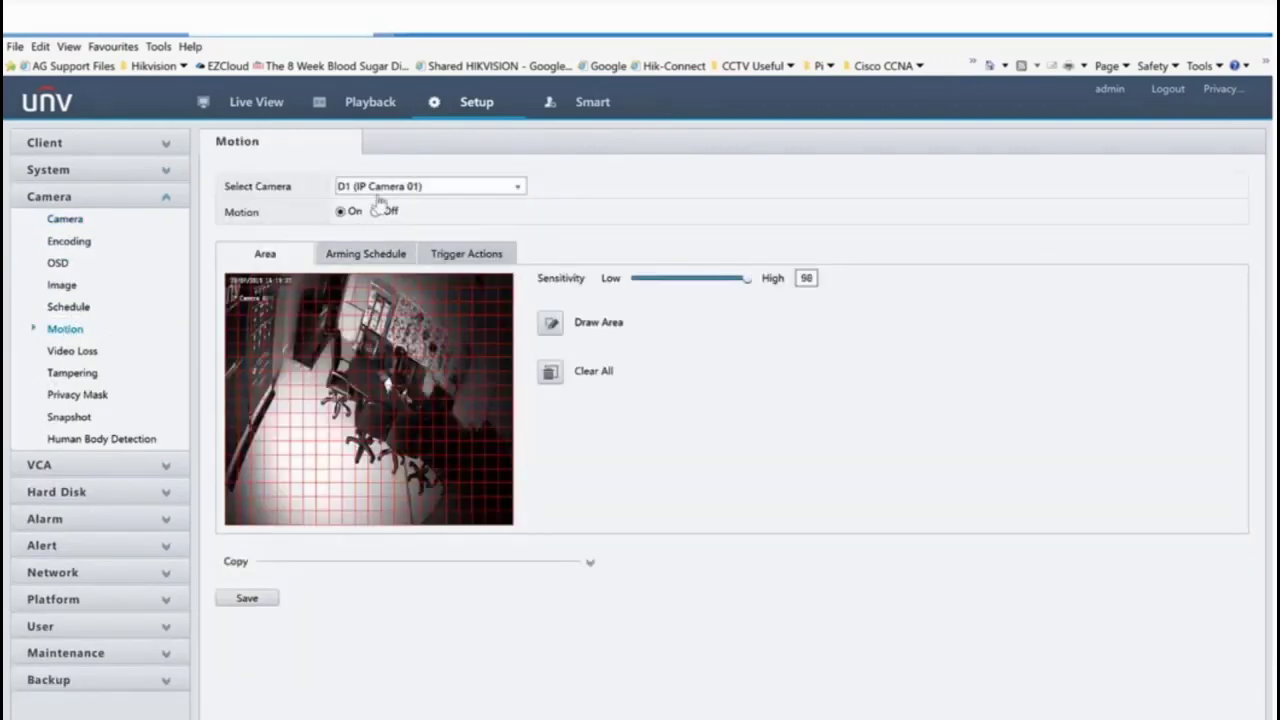
pyautogui.click(410, 186)
pyautogui.click(385, 375)
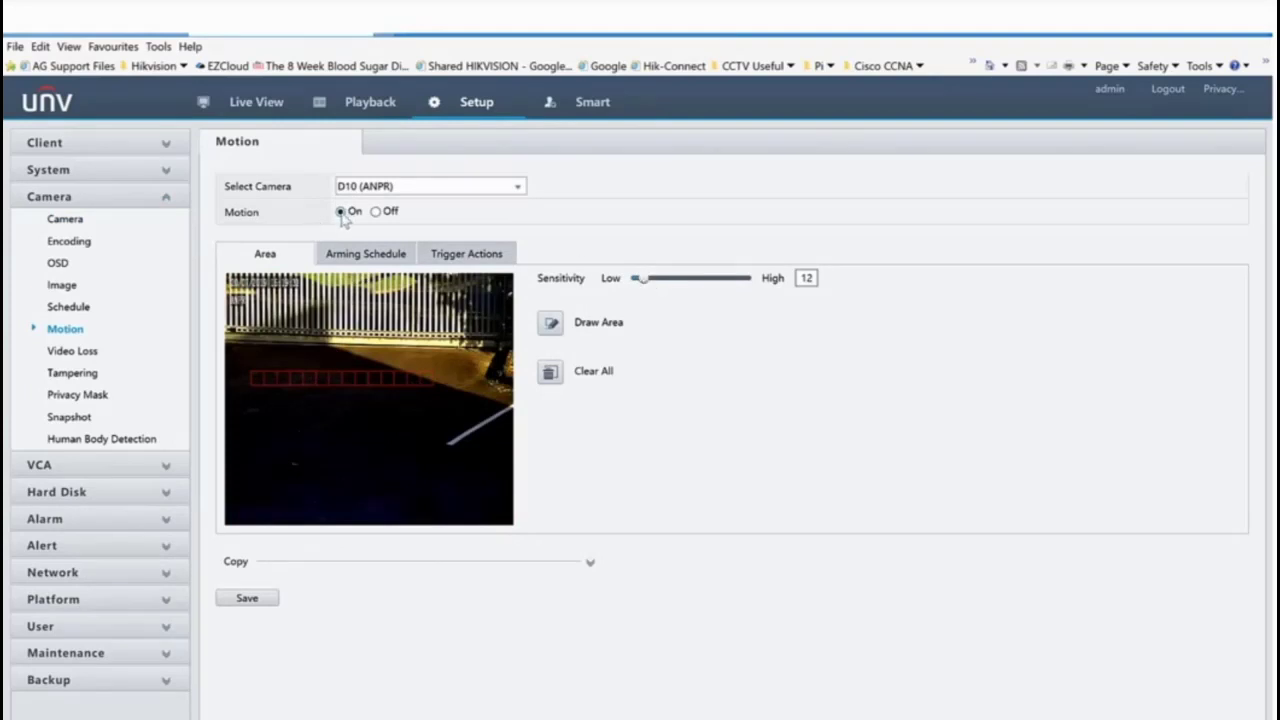
# Step: Review the trigger actions of the ANPR camera's motion detection and return to its detection area
pyautogui.click(478, 255)
pyautogui.scroll(-3, 765, 413)
pyautogui.scroll(1, 765, 413)
pyautogui.click(262, 255)
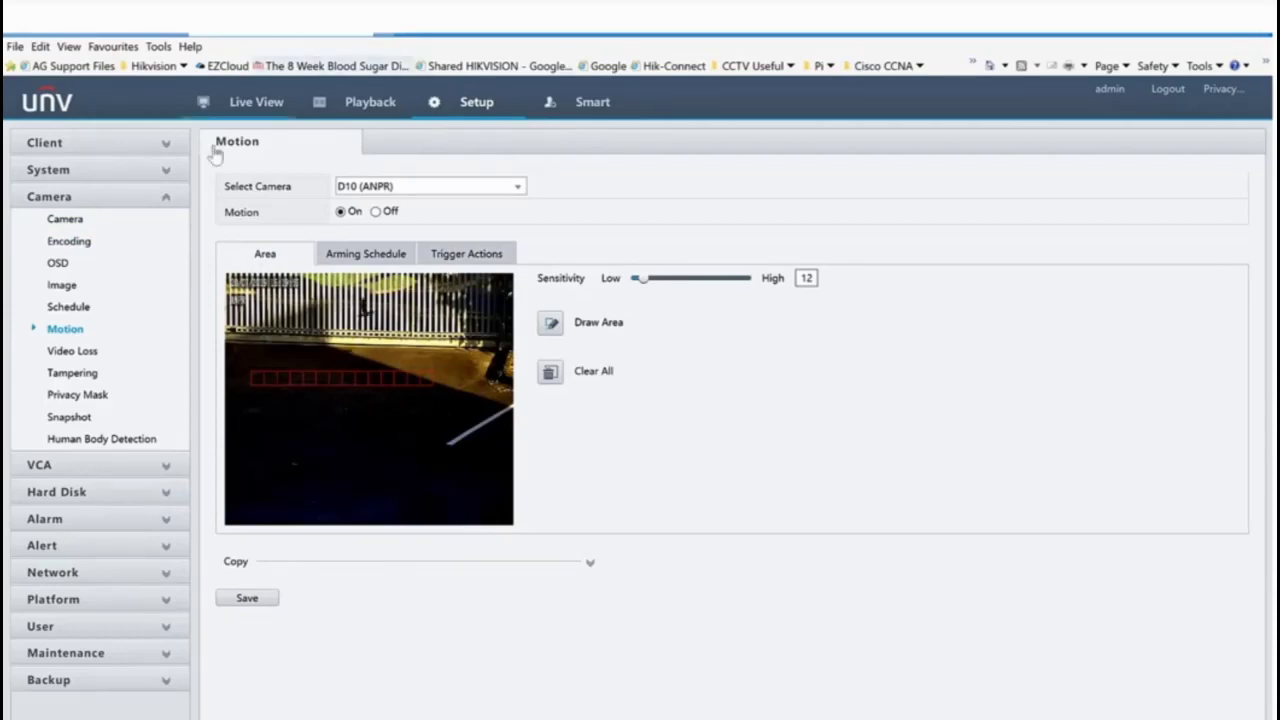
# Step: Load the ANPR camera's recordings for 18 July 2019 and enlarge the timeline to the hour from 10 to 11 AM
pyautogui.click(340, 104)
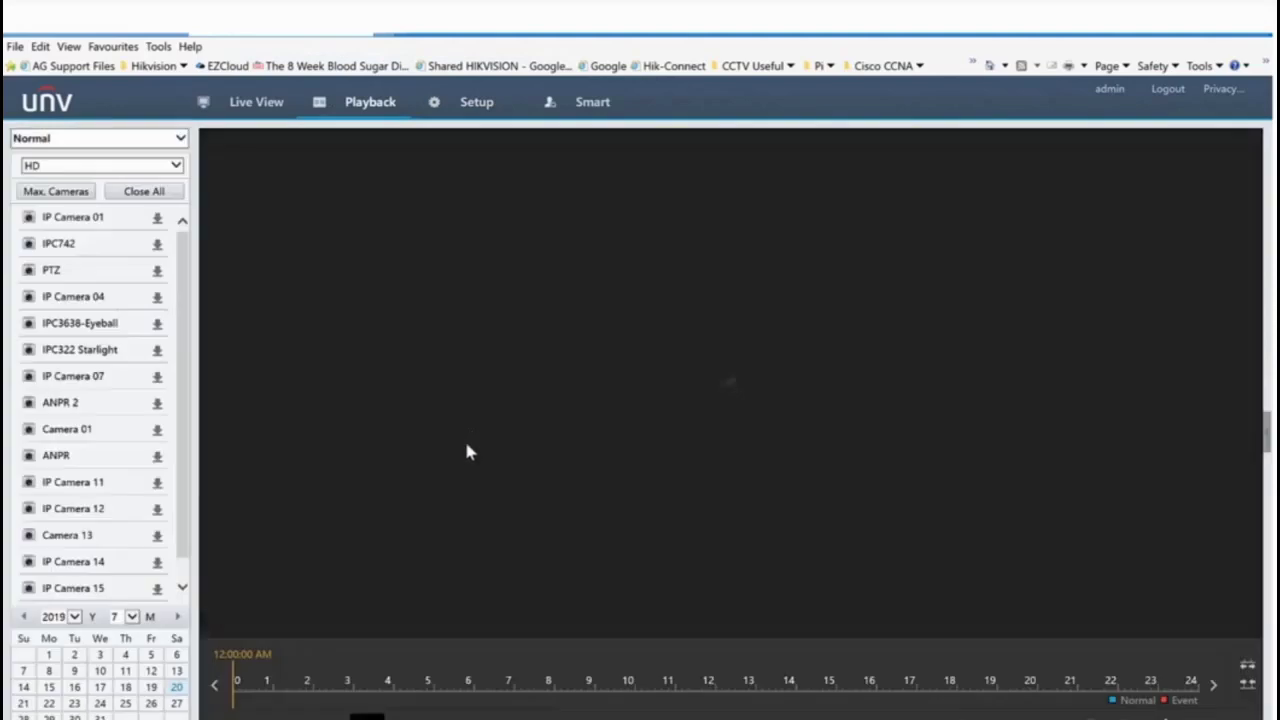
pyautogui.click(52, 456)
pyautogui.click(125, 687)
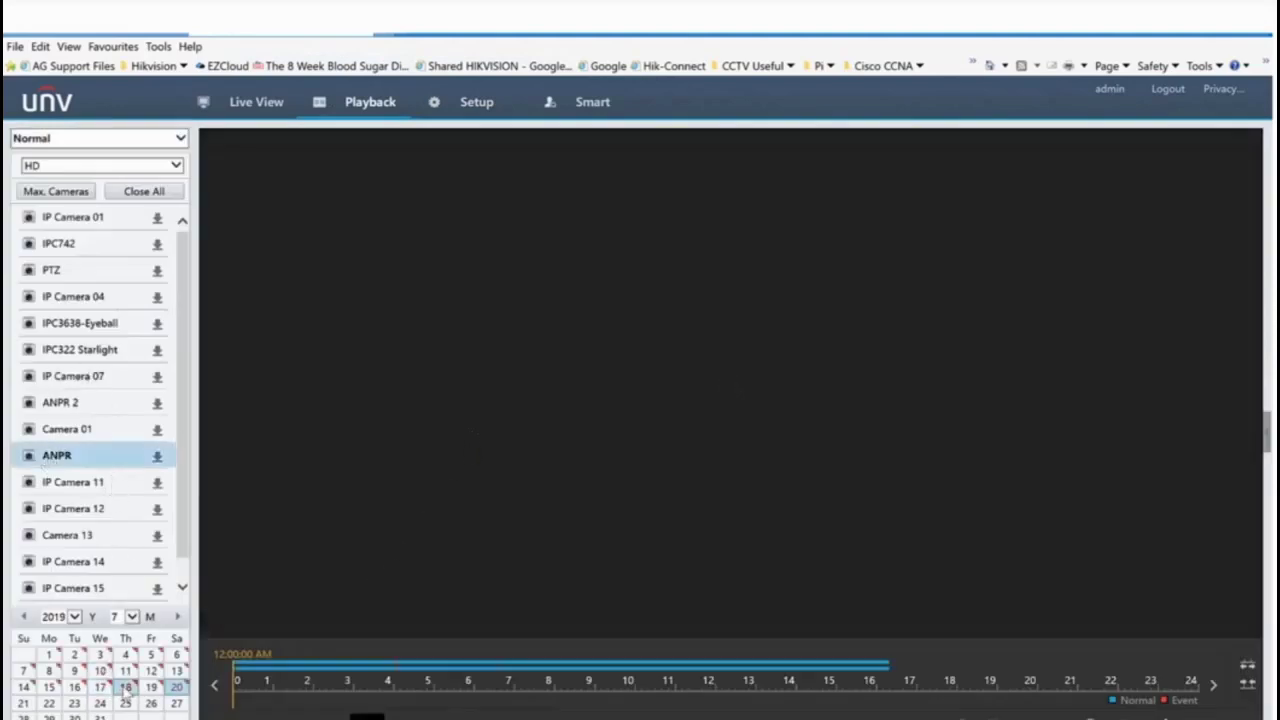
pyautogui.click(670, 675)
pyautogui.scroll(3, 670, 677)
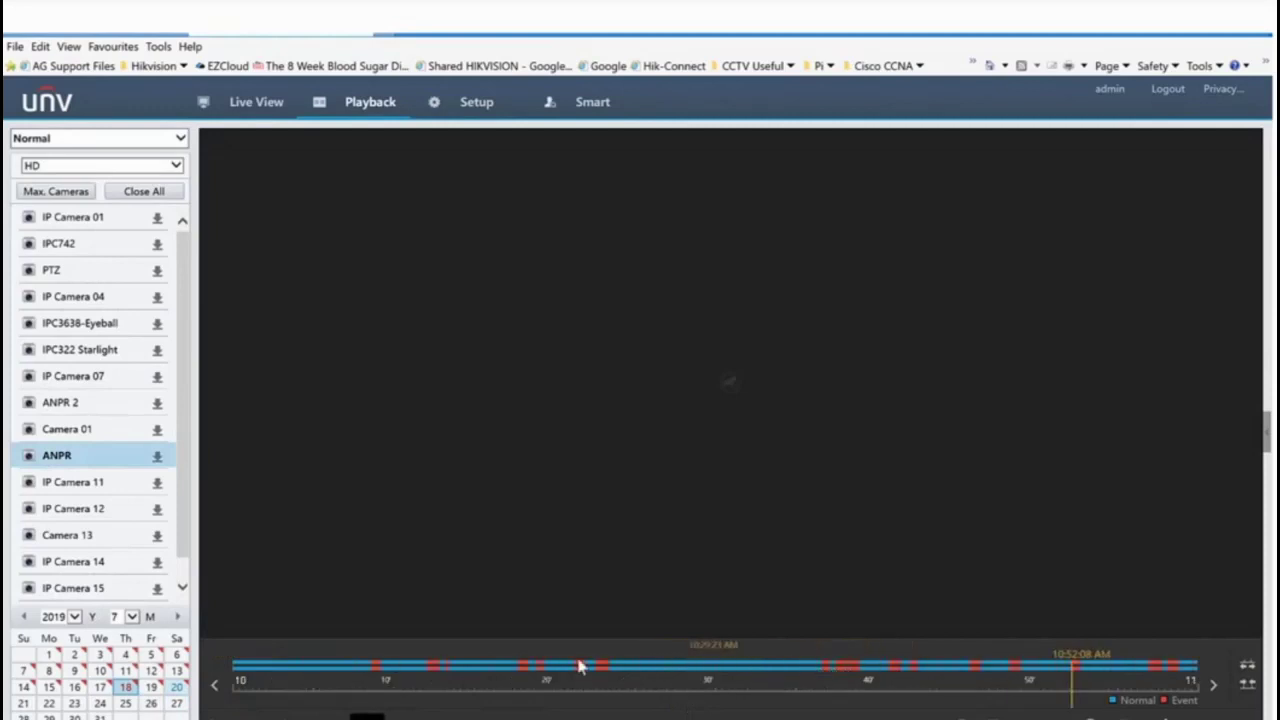
# Step: Play the ANPR camera's recorded events at about 10:17, 10:36 and 10:45 AM
pyautogui.click(518, 676)
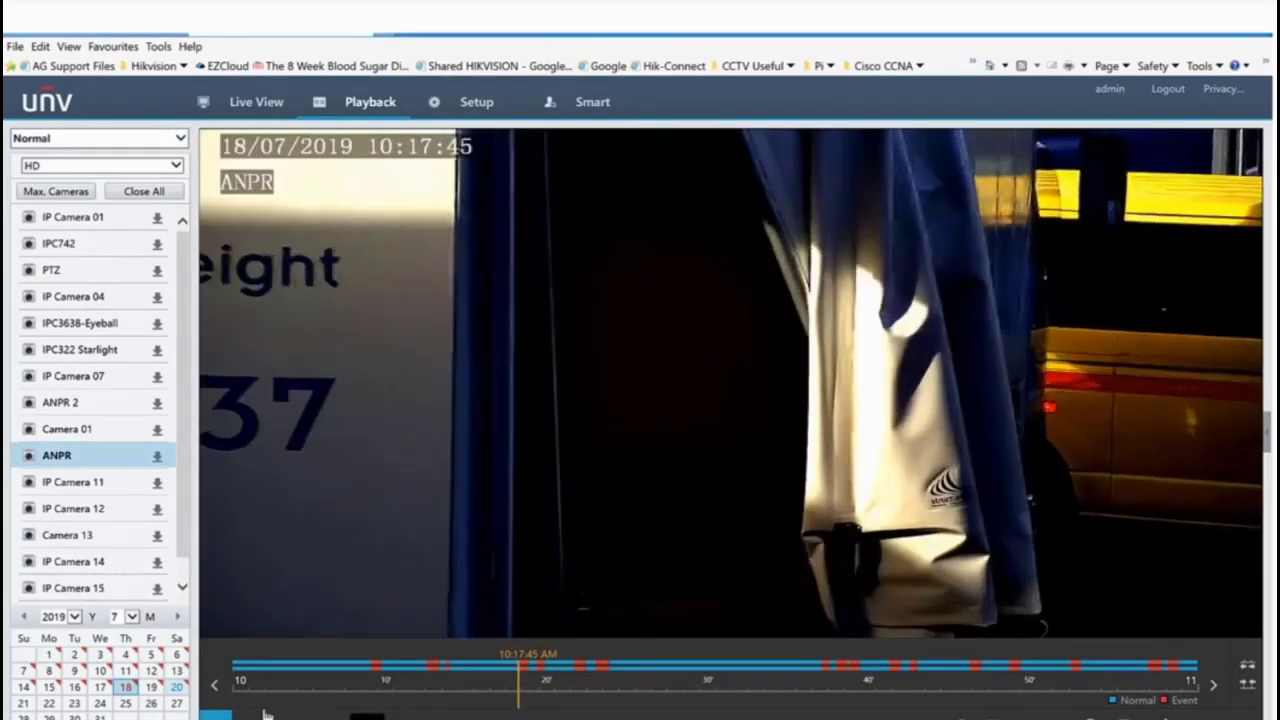
pyautogui.click(822, 675)
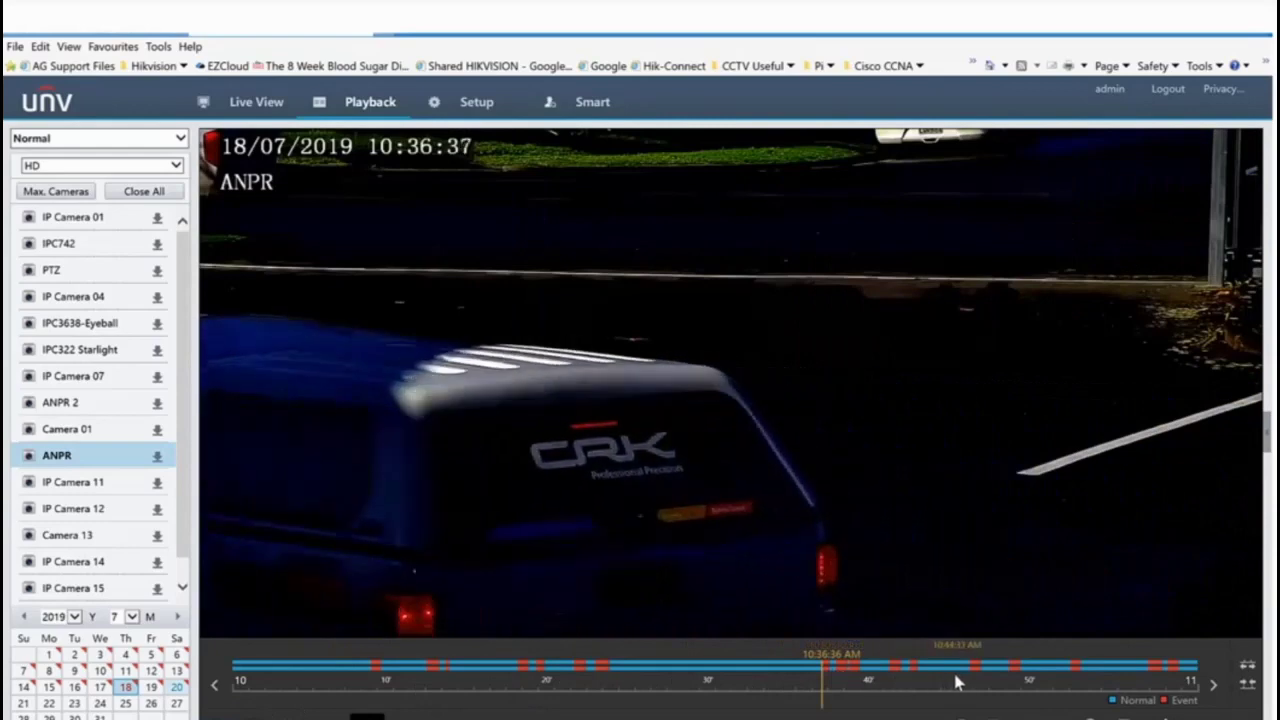
pyautogui.click(969, 678)
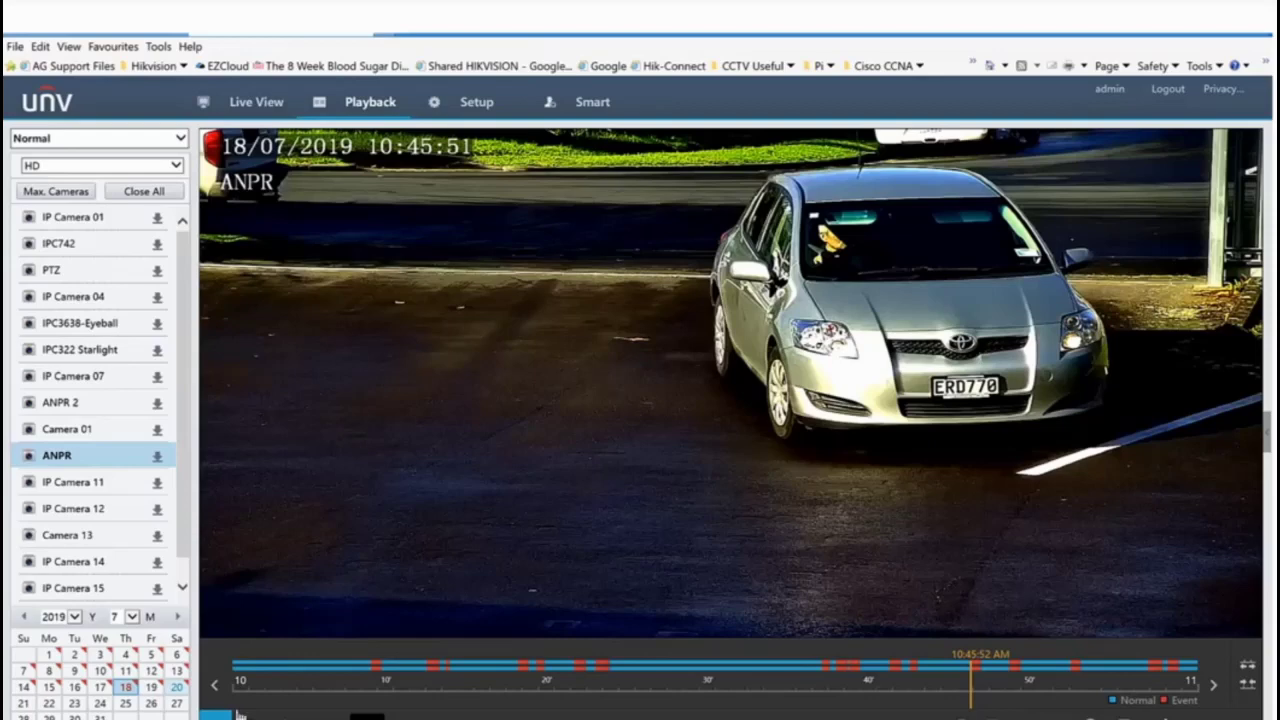
# Step: Open the recorder's smart number plate list
pyautogui.click(595, 112)
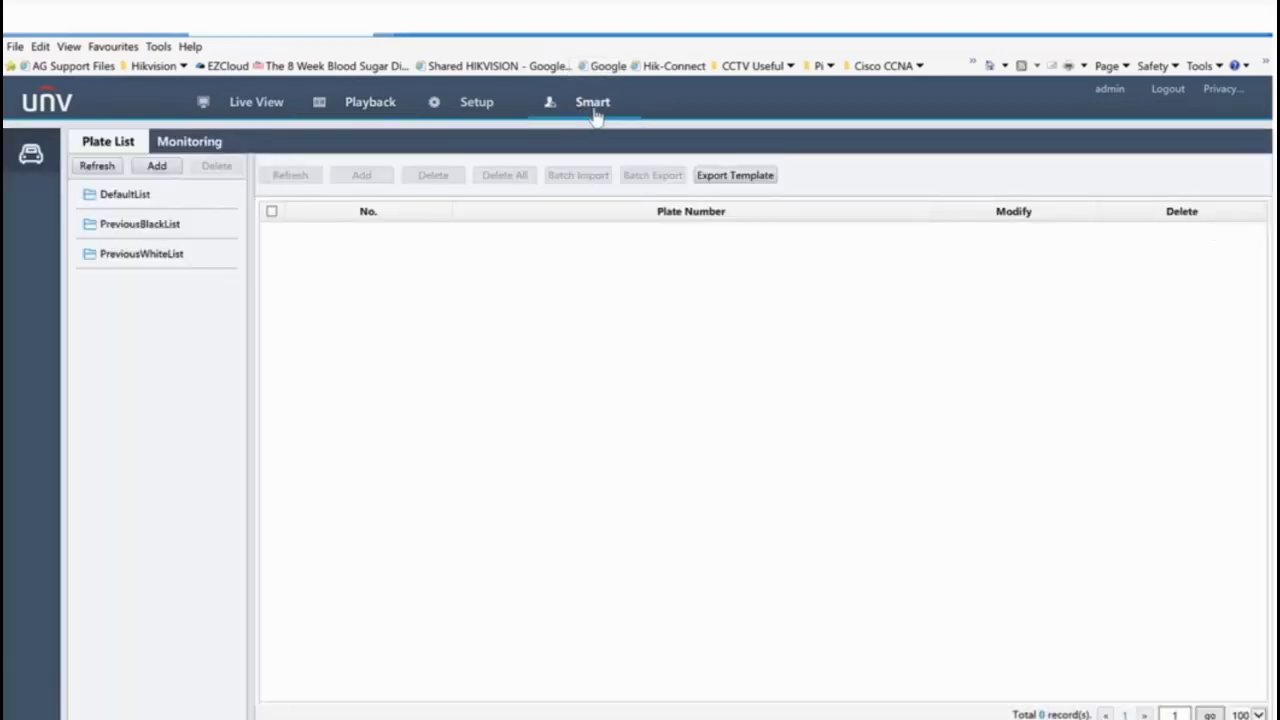
pyautogui.moveTo(30, 156)
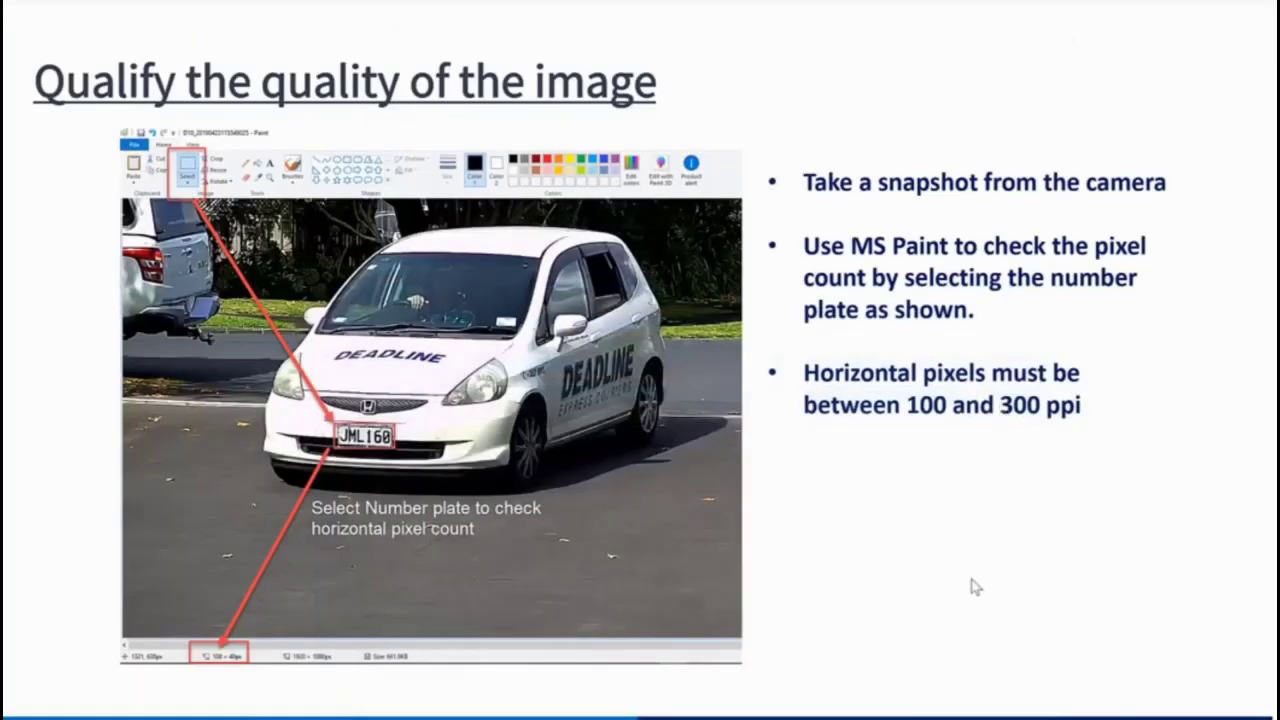
pyautogui.press('Right')
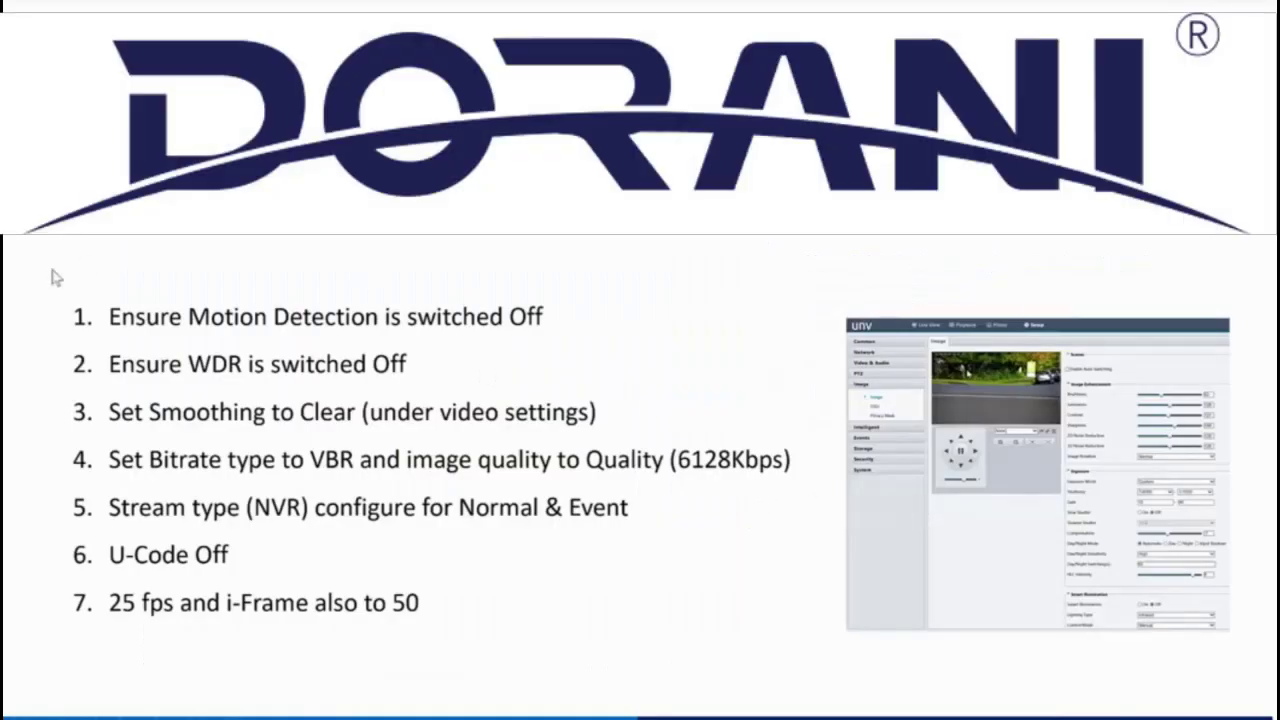
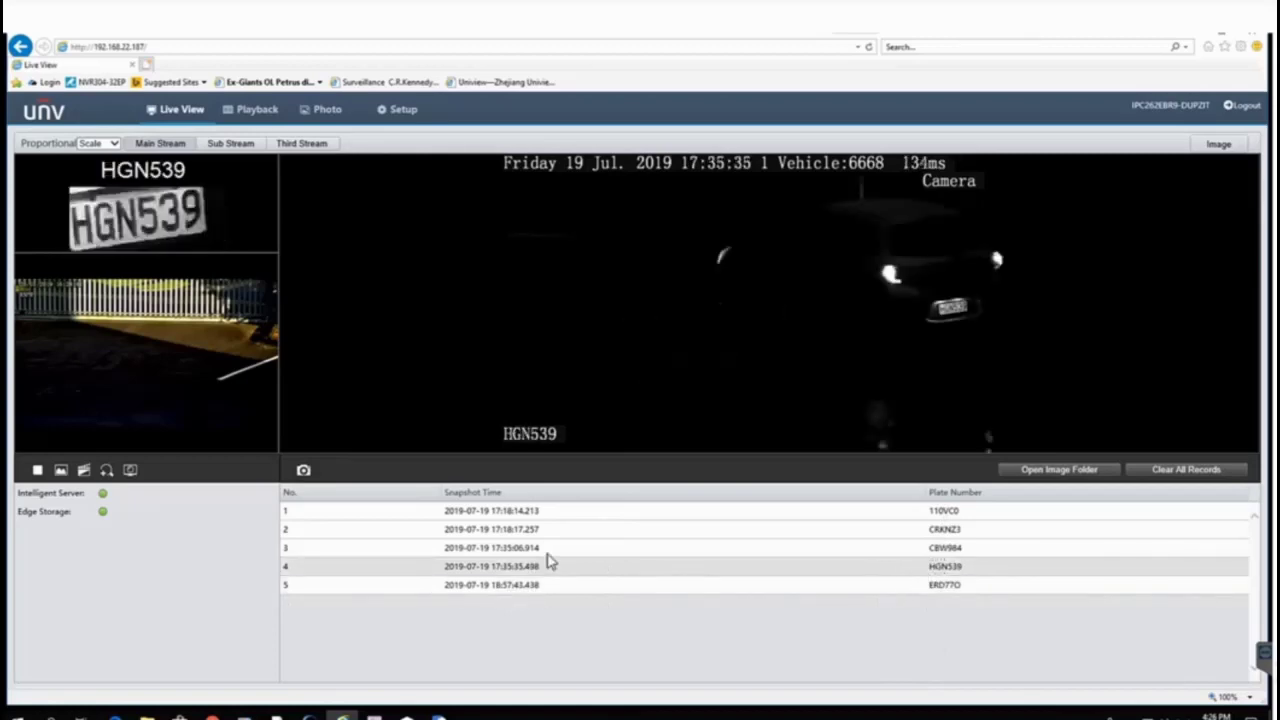
# Step: Open the ANPR camera's image setup and disable automatic scene switching
pyautogui.click(405, 115)
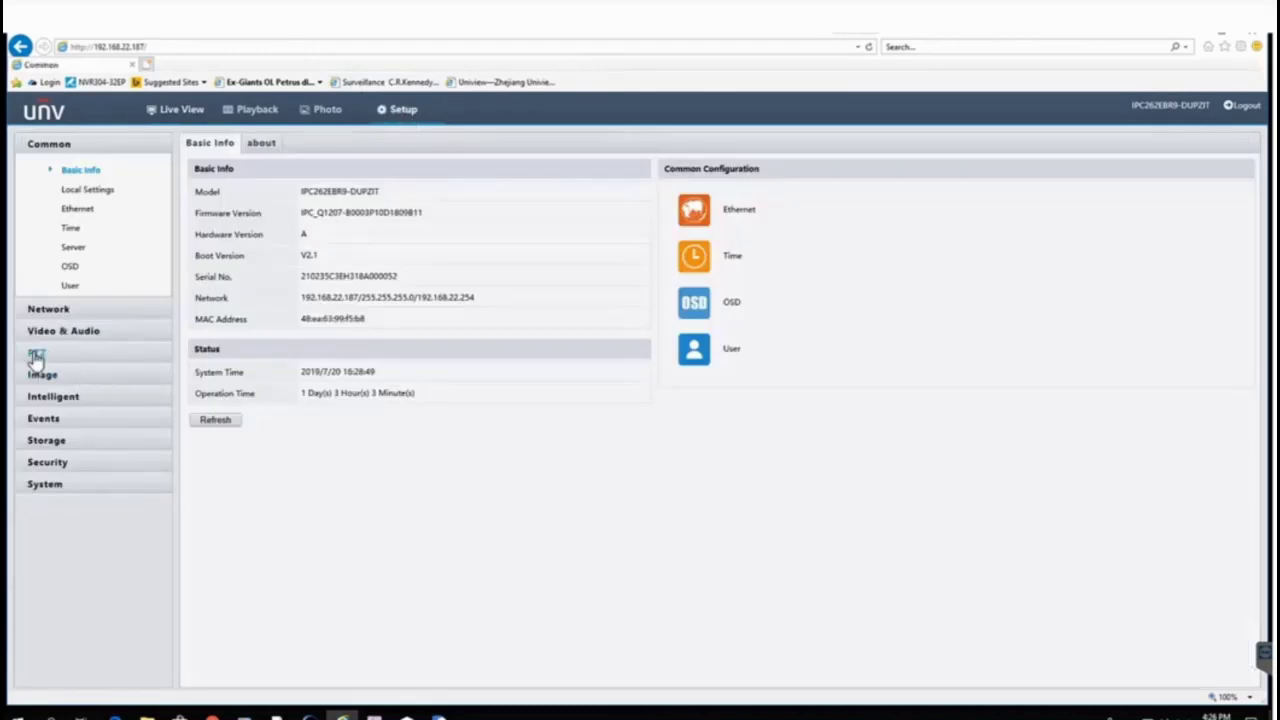
pyautogui.click(56, 383)
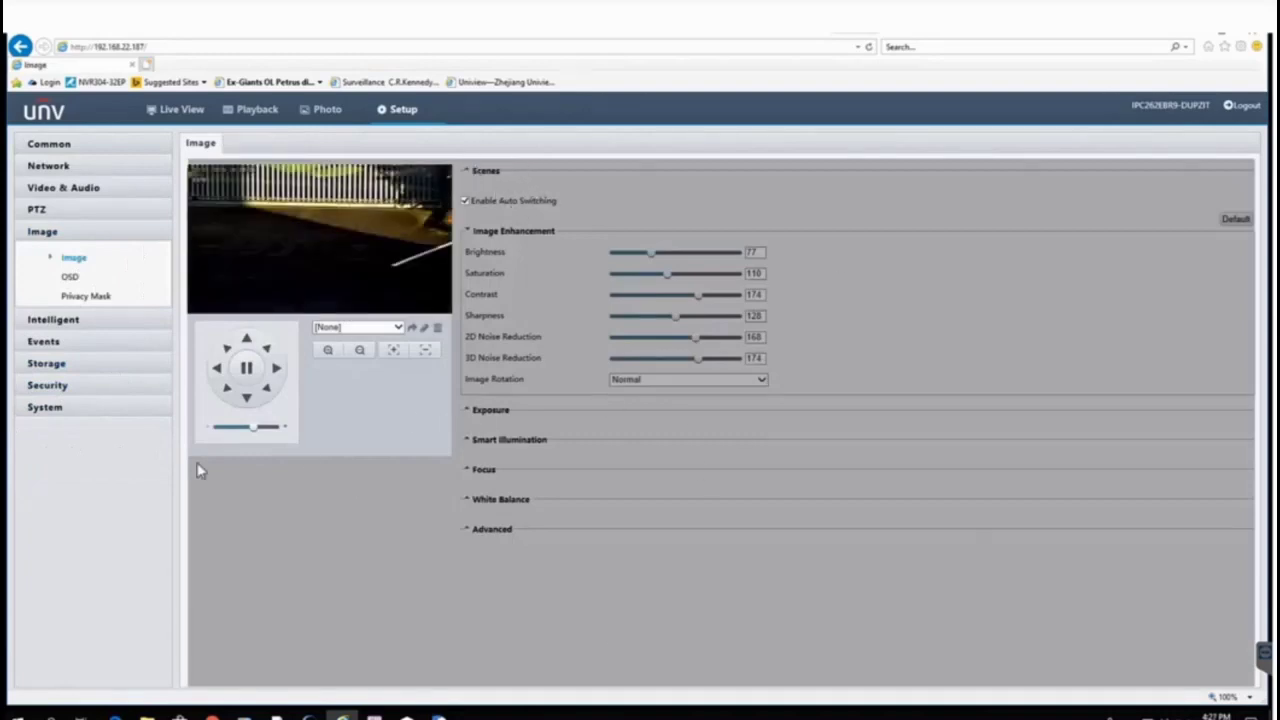
pyautogui.click(466, 201)
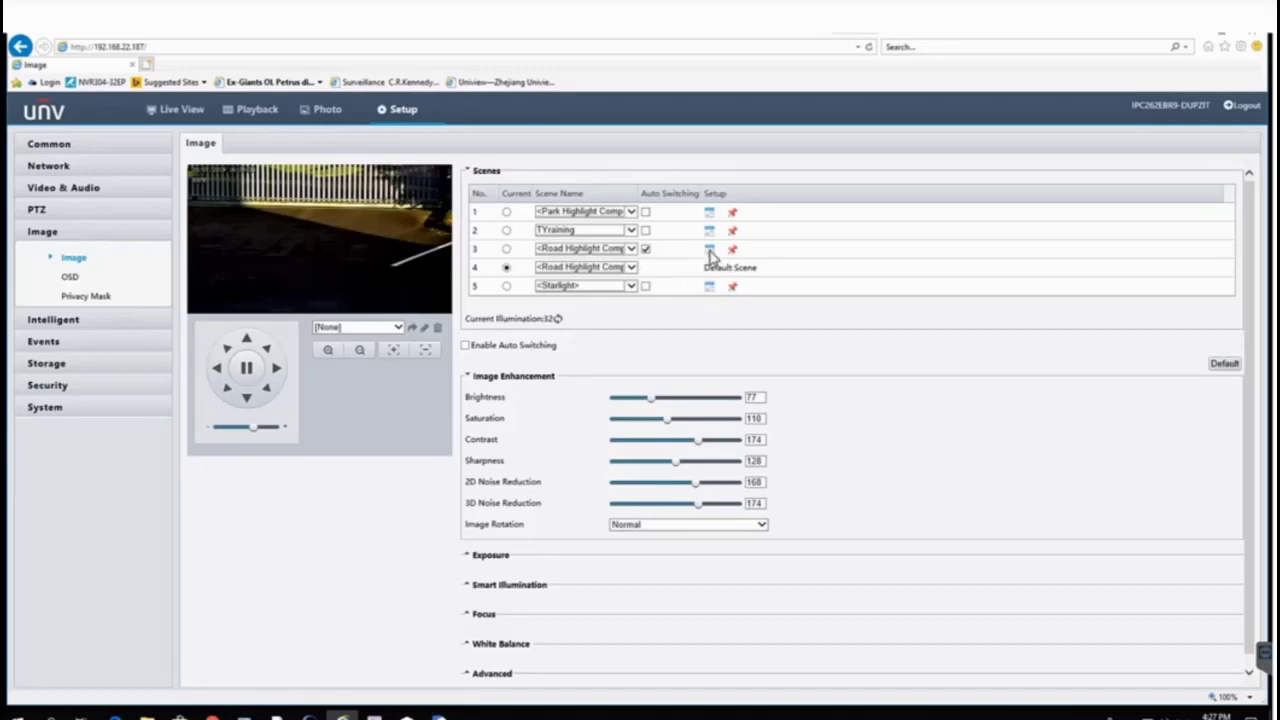
# Step: Check the auto-switching schedule of scene 3, Road Highlight Compensation(HLC), and leave it without saving changes
pyautogui.click(646, 248)
pyautogui.click(709, 249)
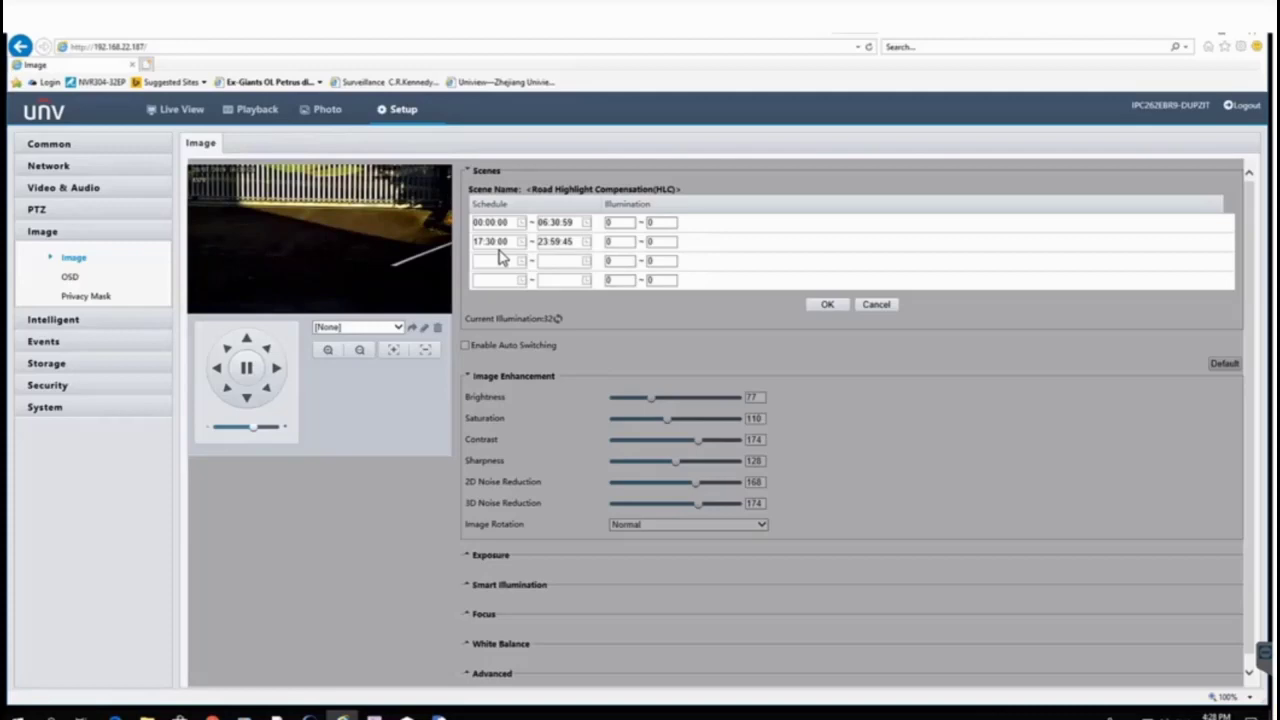
pyautogui.click(876, 305)
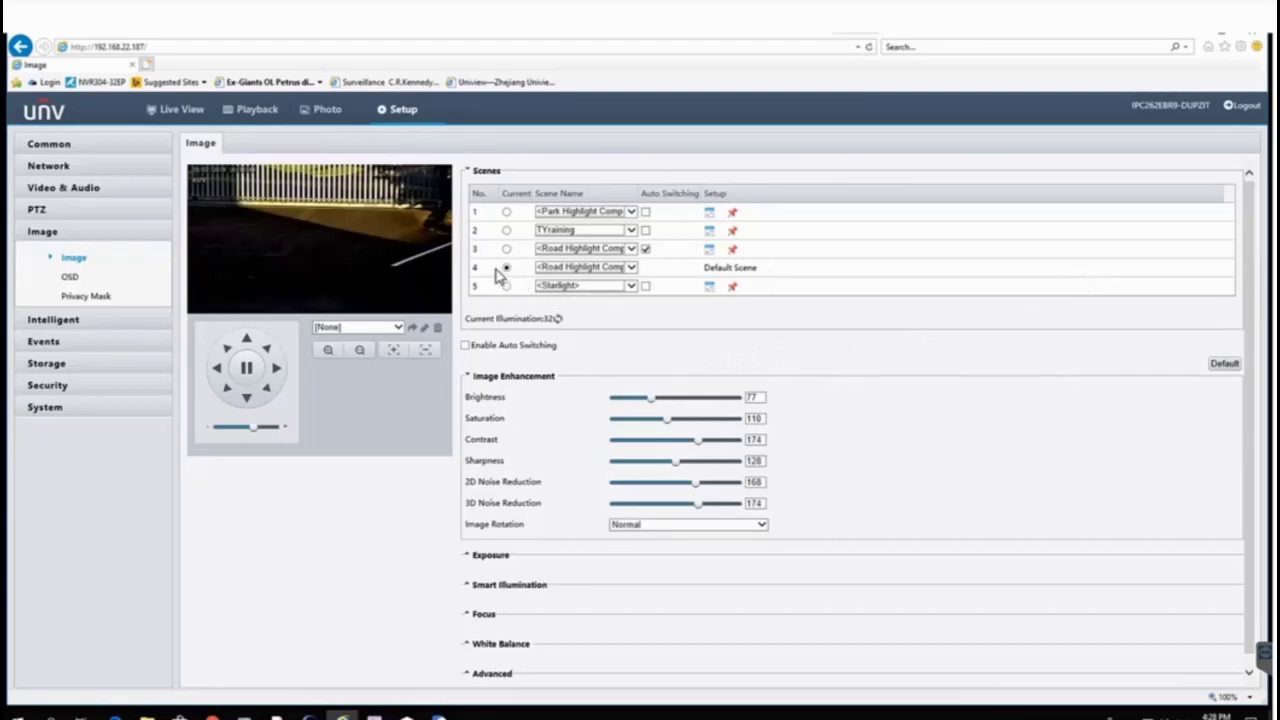
# Step: Choose Road Highlight Compensation(HLC) for default scene 4
pyautogui.click(631, 268)
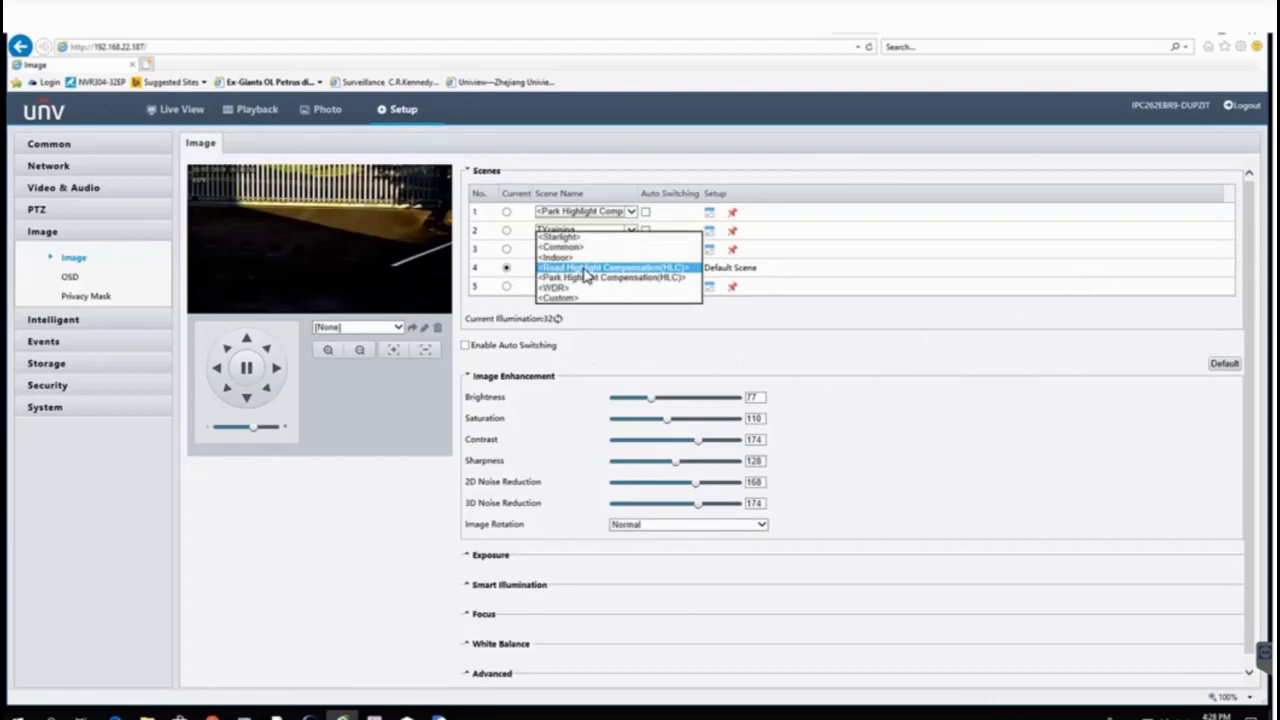
pyautogui.click(584, 269)
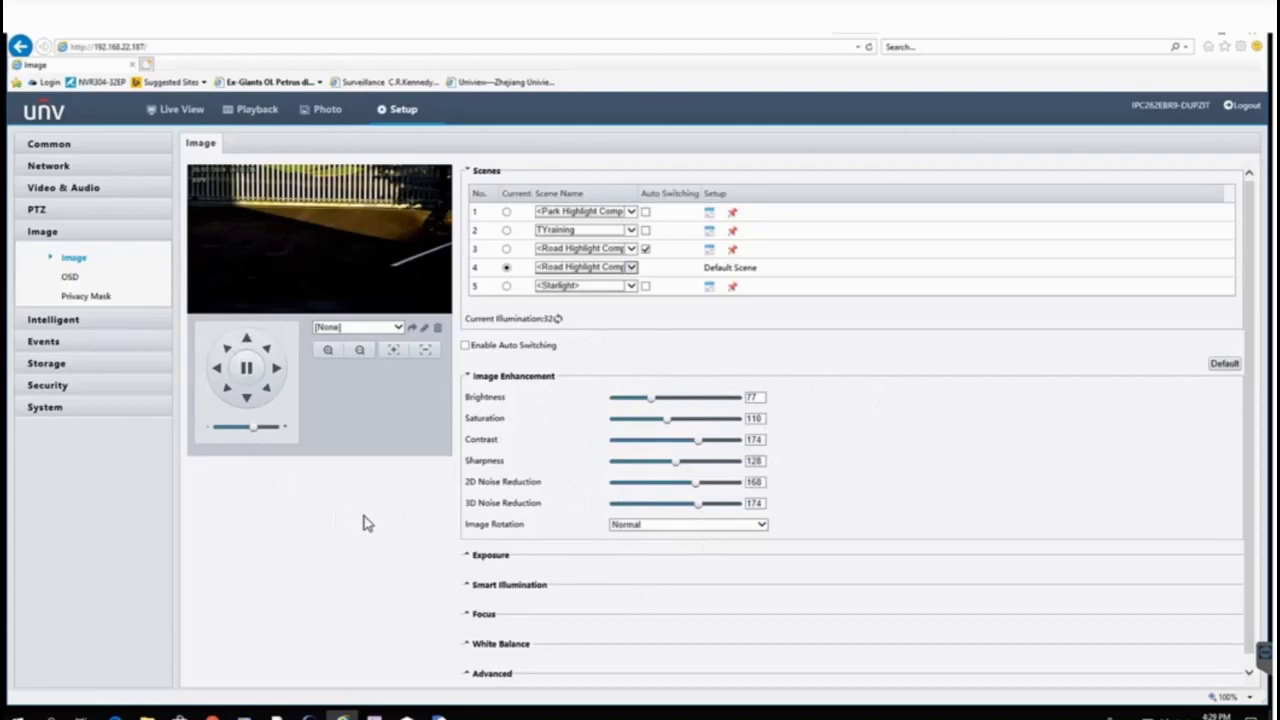
# Step: Expand the exposure settings and choose Low Motion Blur as the exposure mode
pyautogui.click(488, 556)
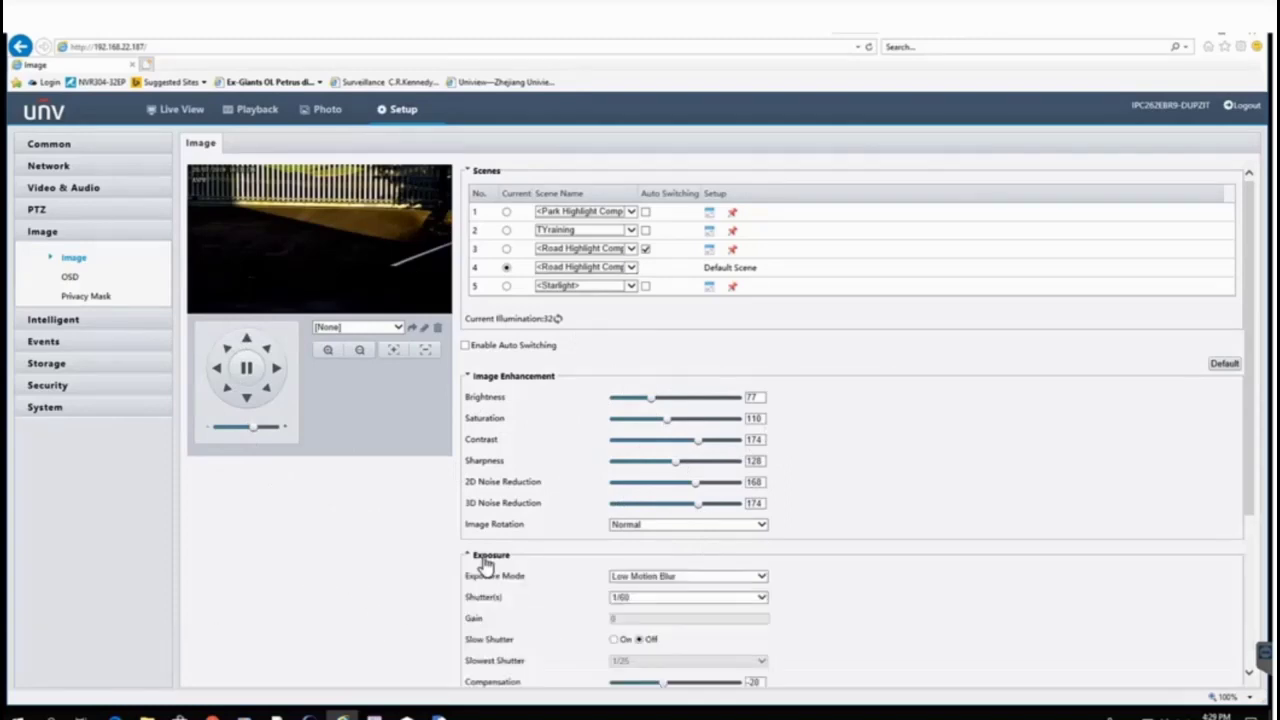
pyautogui.scroll(-2, 335, 562)
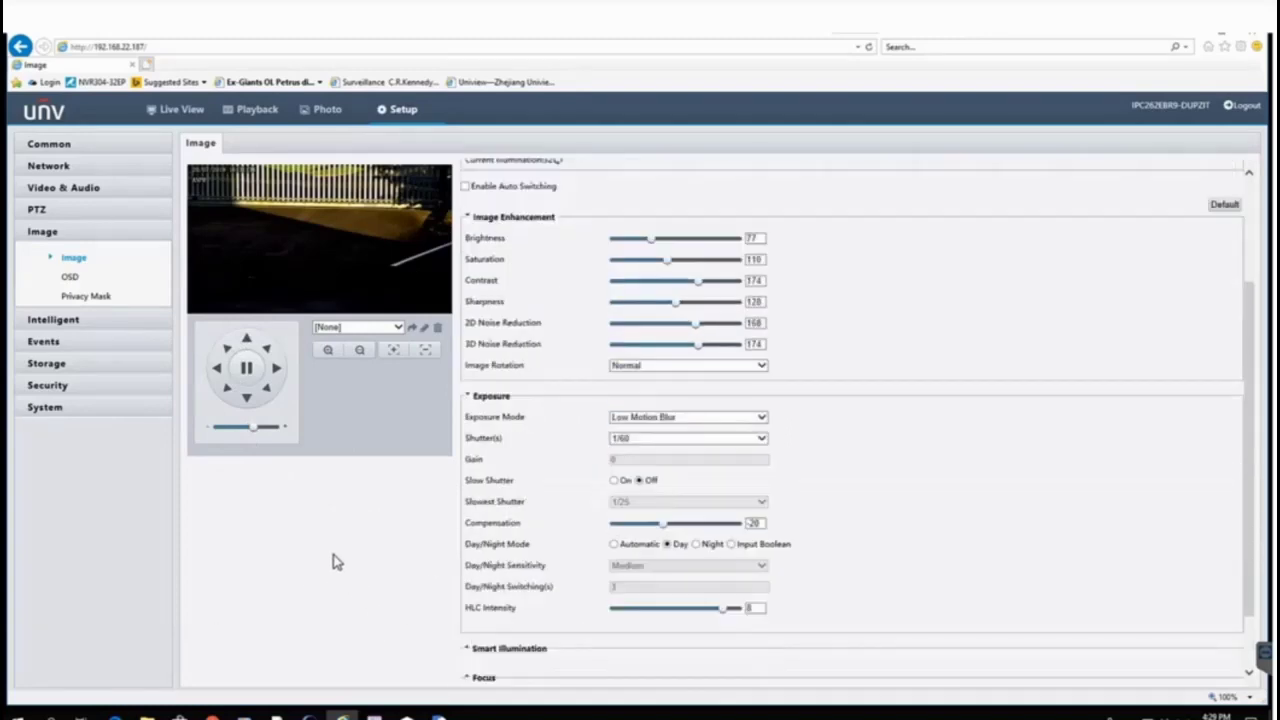
pyautogui.click(716, 419)
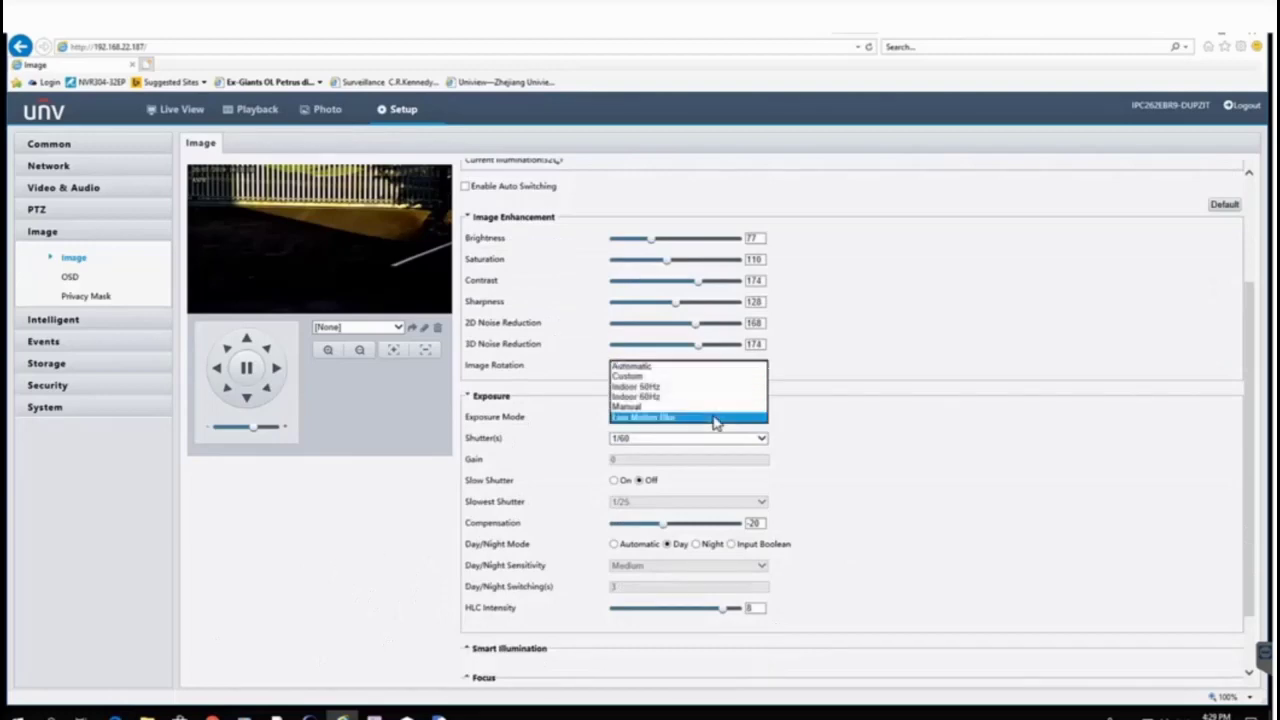
pyautogui.click(645, 418)
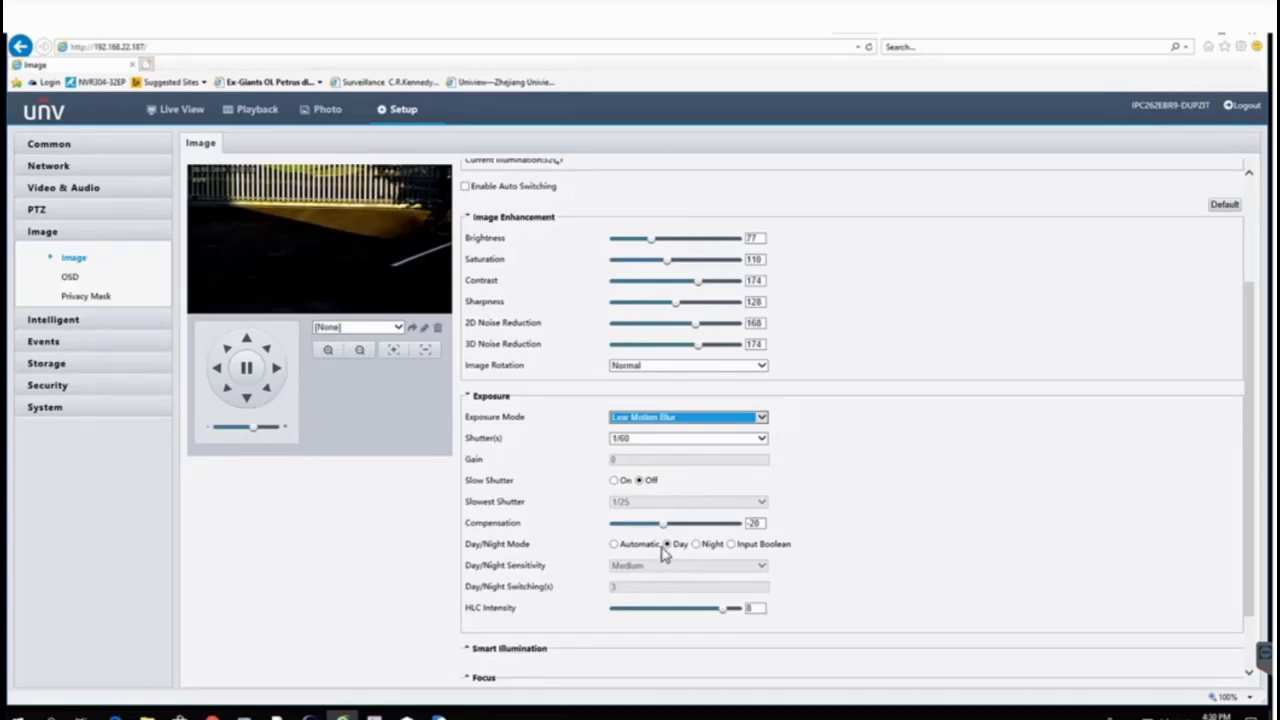
# Step: Expand and review the camera's smart illumination, focus and white balance settings
pyautogui.scroll(-2, 393, 568)
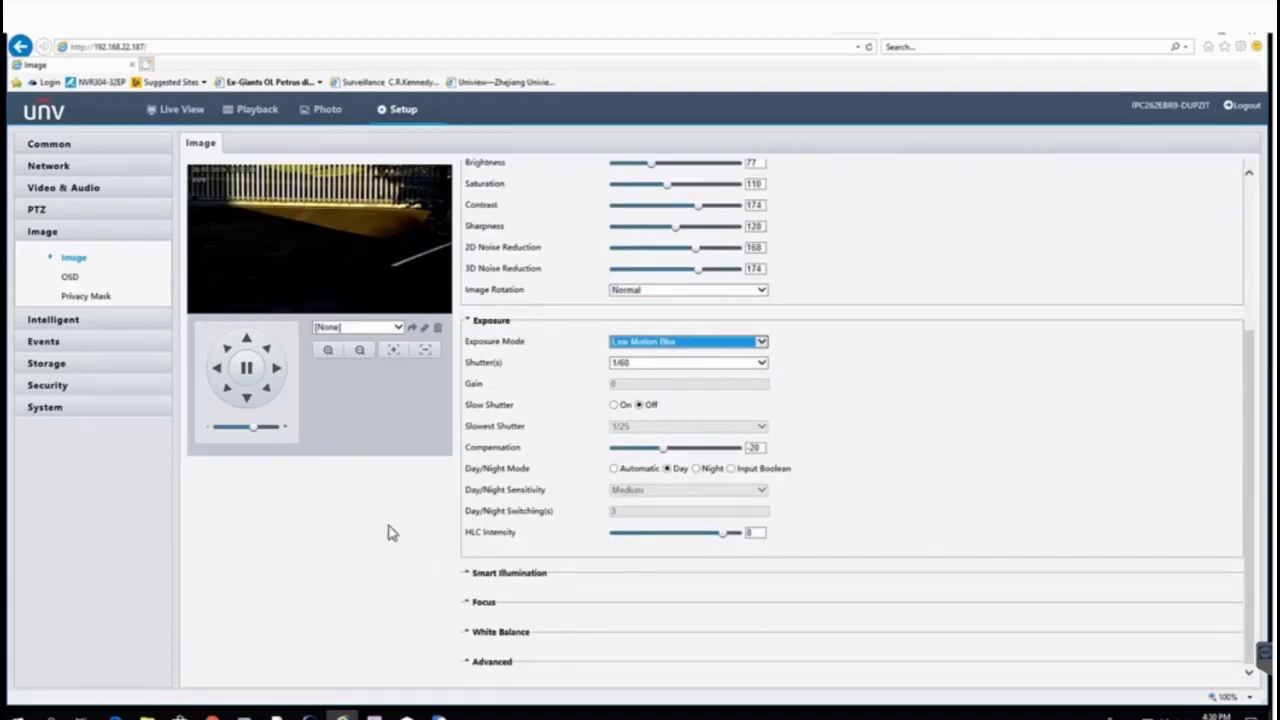
pyautogui.click(485, 574)
pyautogui.scroll(-1, 277, 567)
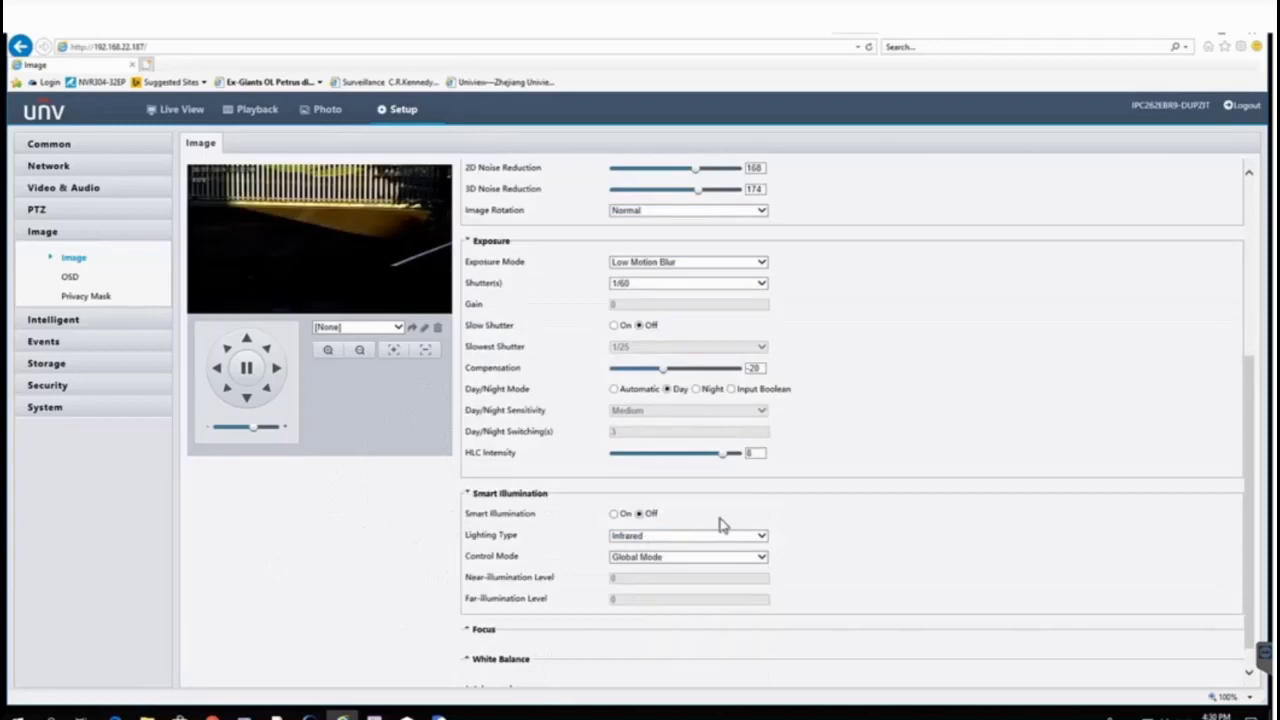
pyautogui.scroll(-1, 355, 542)
pyautogui.click(483, 606)
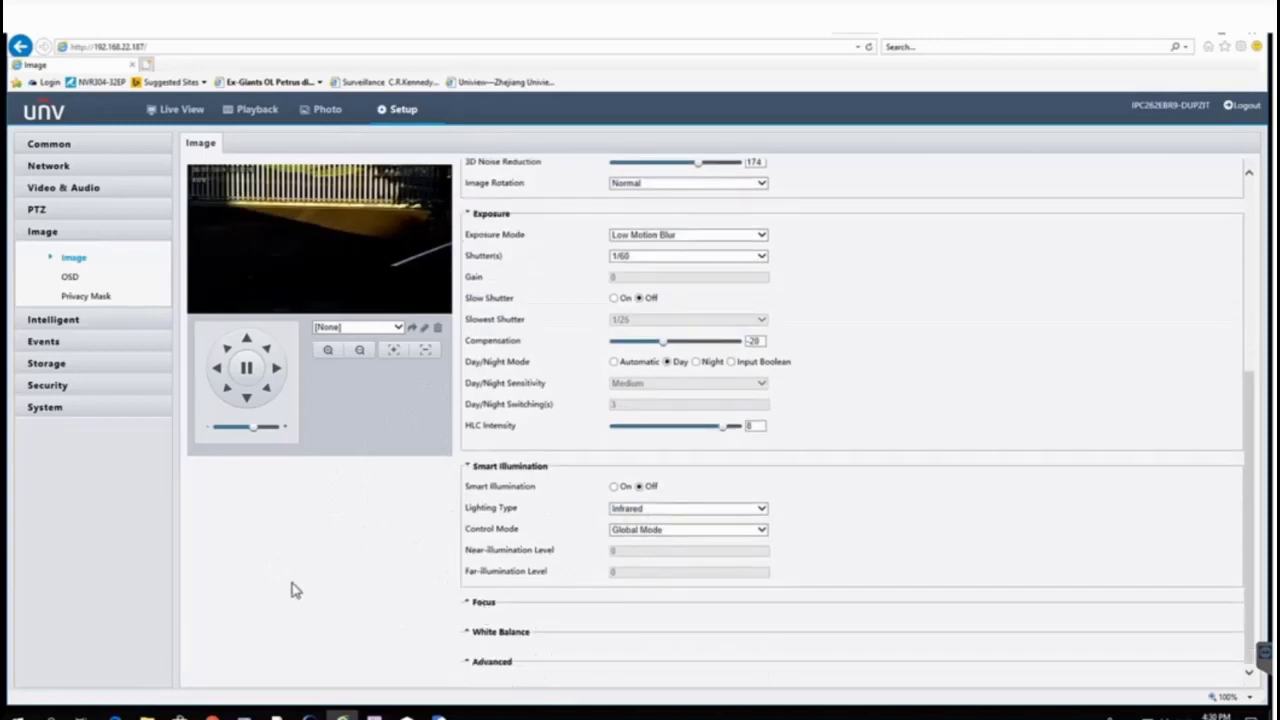
pyautogui.scroll(-1, 300, 589)
pyautogui.click(503, 637)
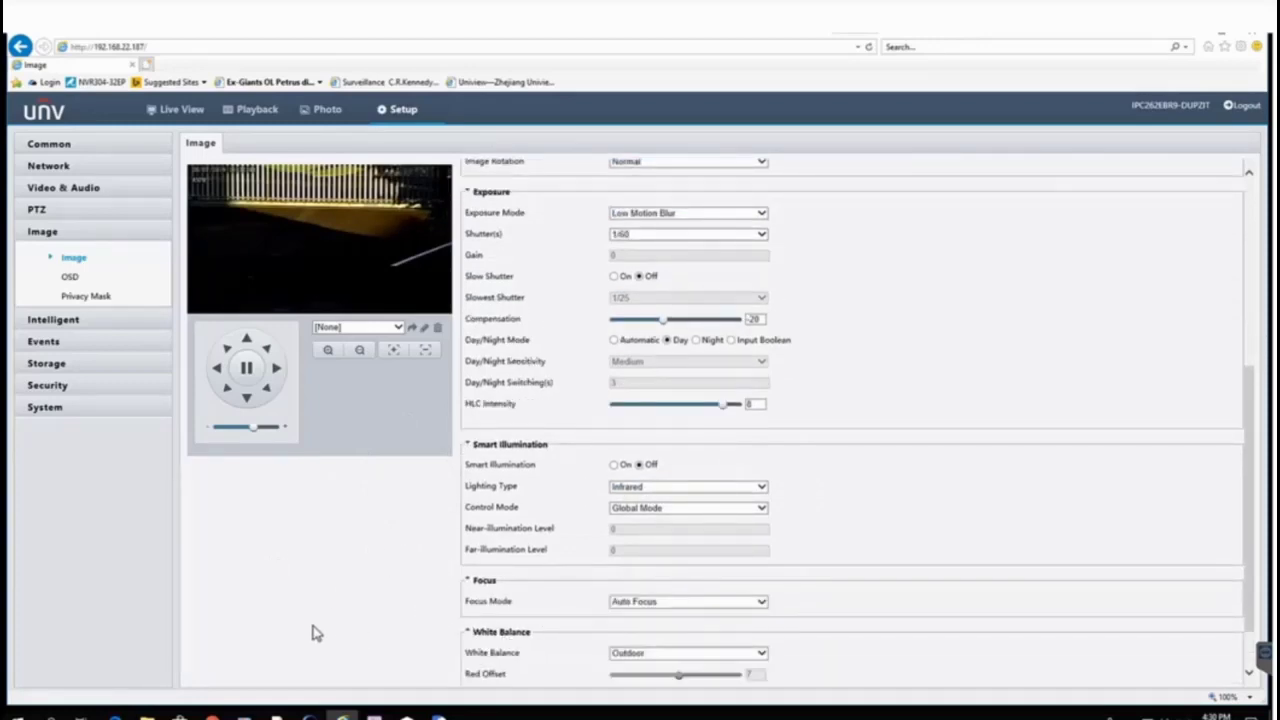
pyautogui.scroll(-2, 320, 630)
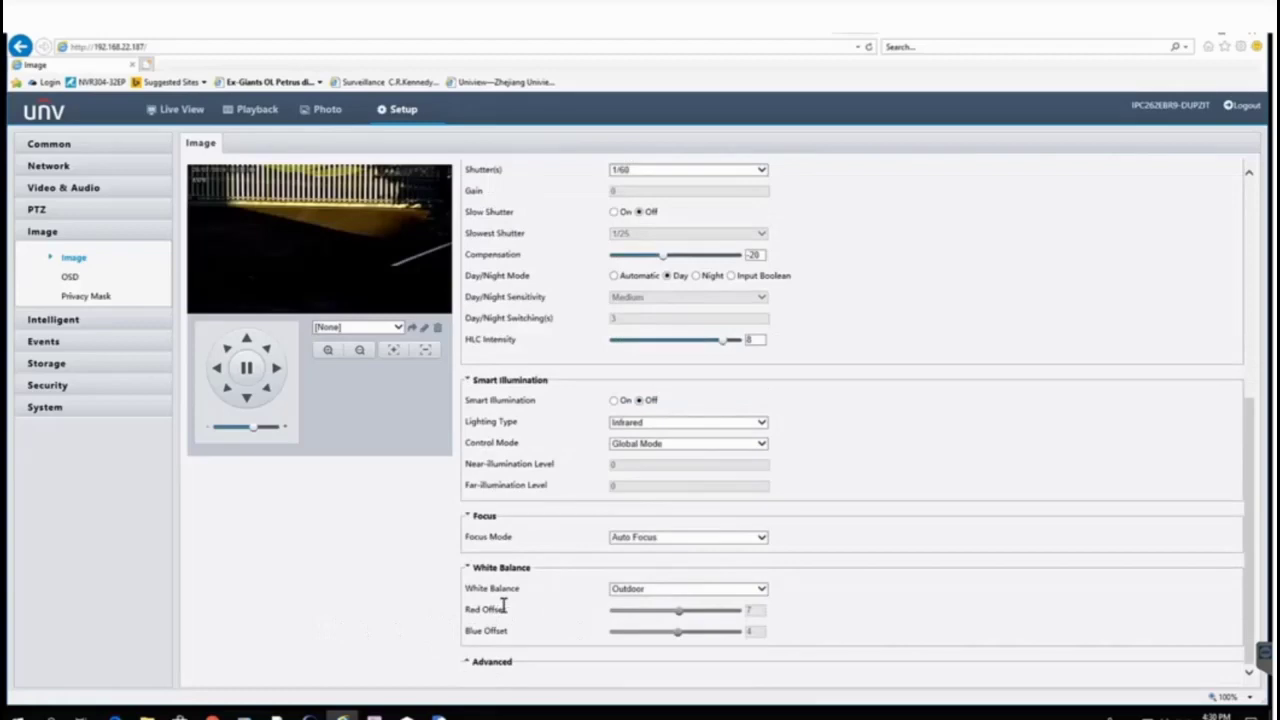
# Step: Expand and review the advanced image settings of default scene 4
pyautogui.click(482, 662)
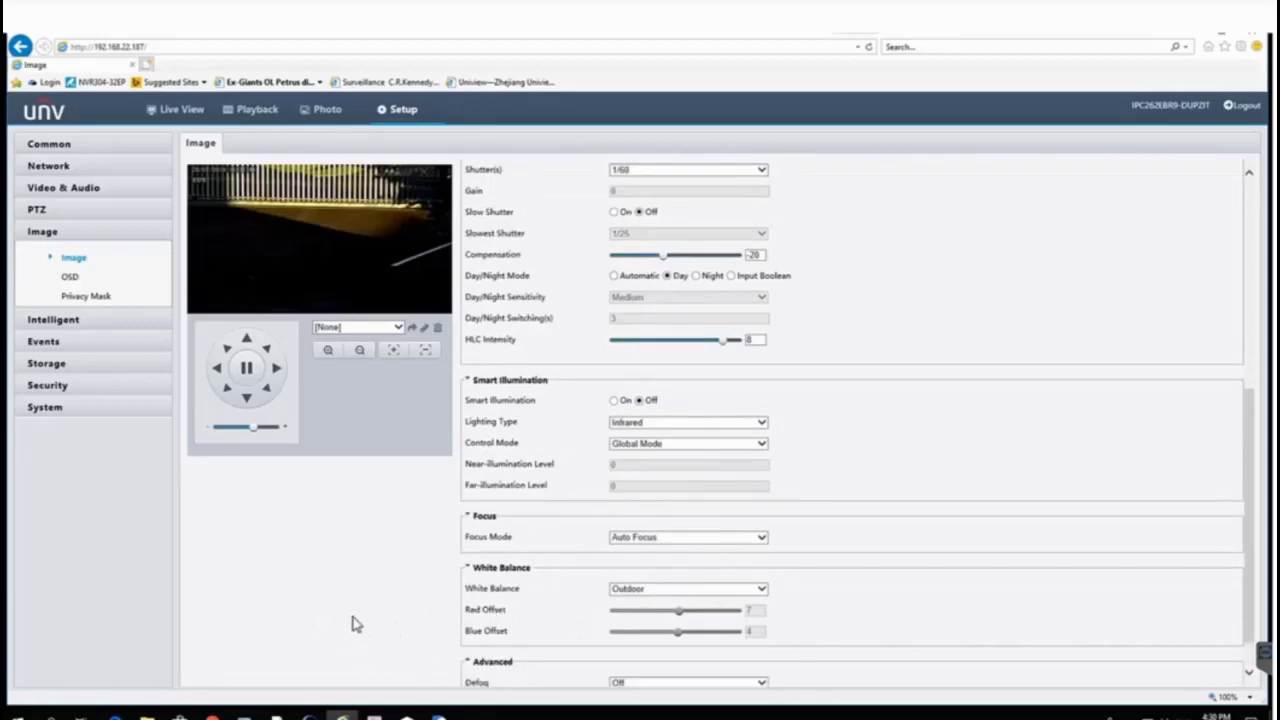
pyautogui.scroll(-1, 352, 624)
pyautogui.scroll(10, 379, 611)
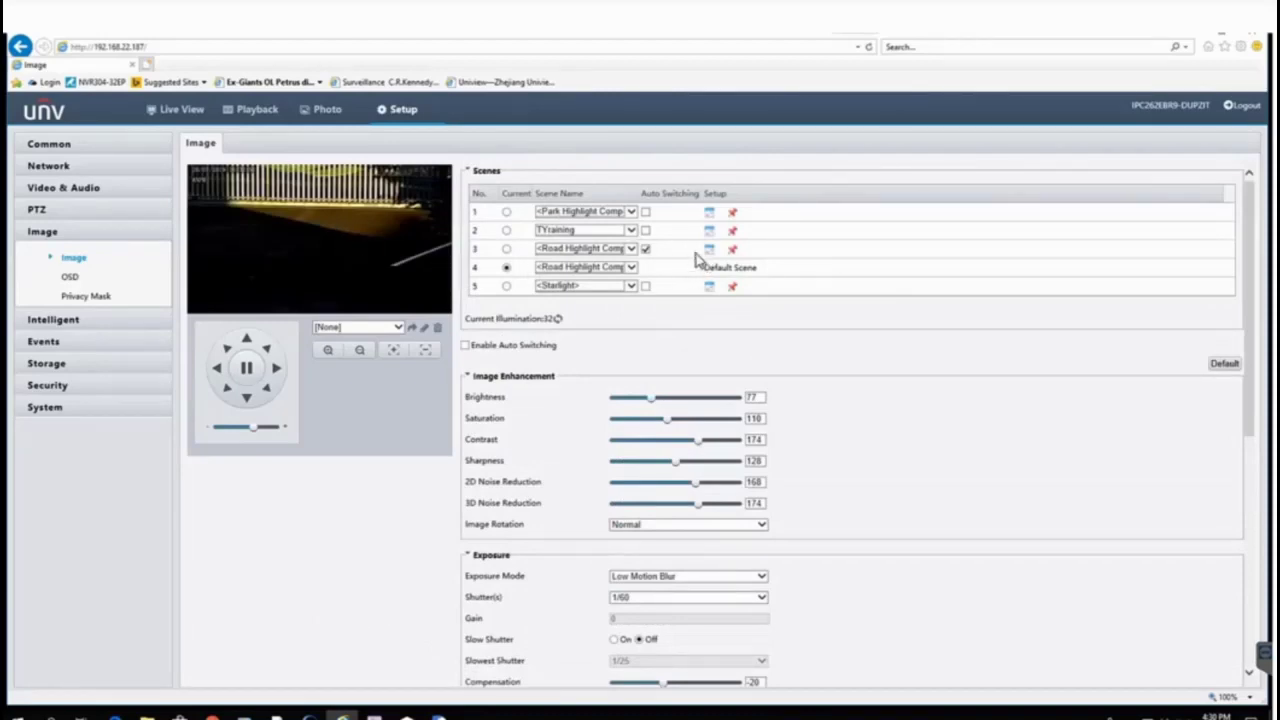
# Step: Make scene 3, Road Highlight Compensation(HLC), the current scene and review its image enhancement and expanded exposure settings
pyautogui.click(506, 249)
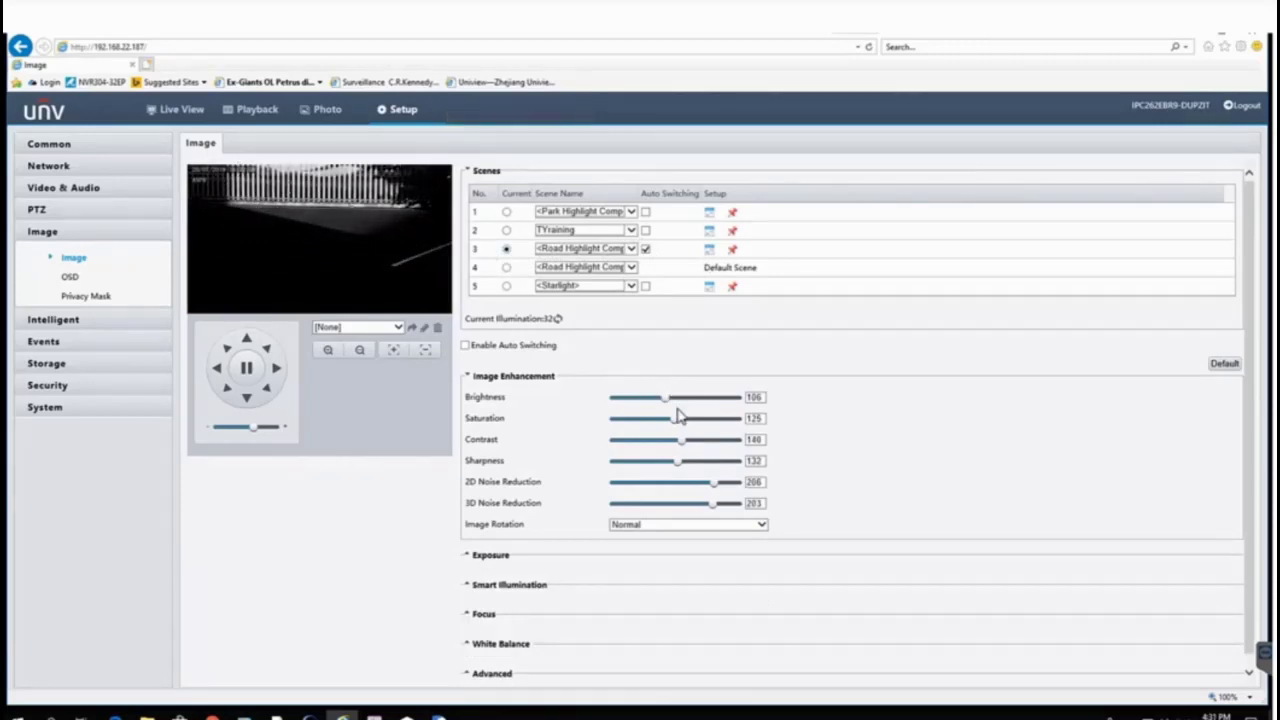
pyautogui.click(482, 557)
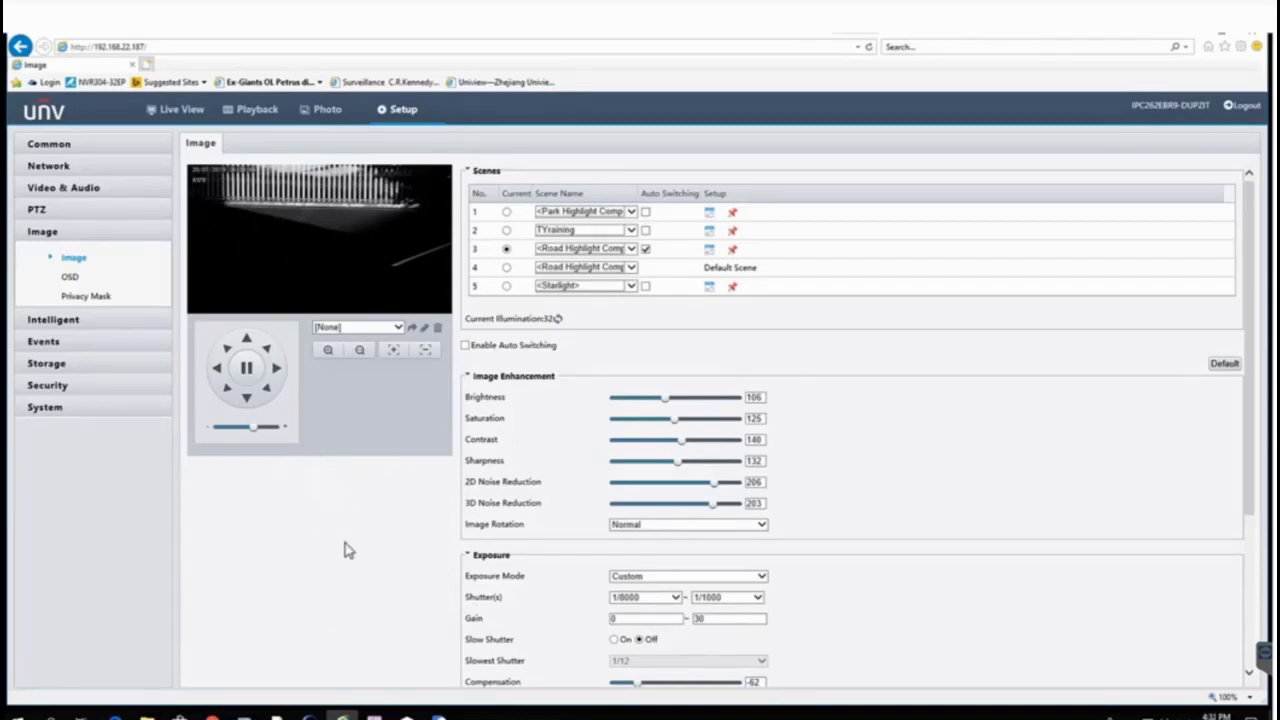
pyautogui.scroll(-3, 929, 500)
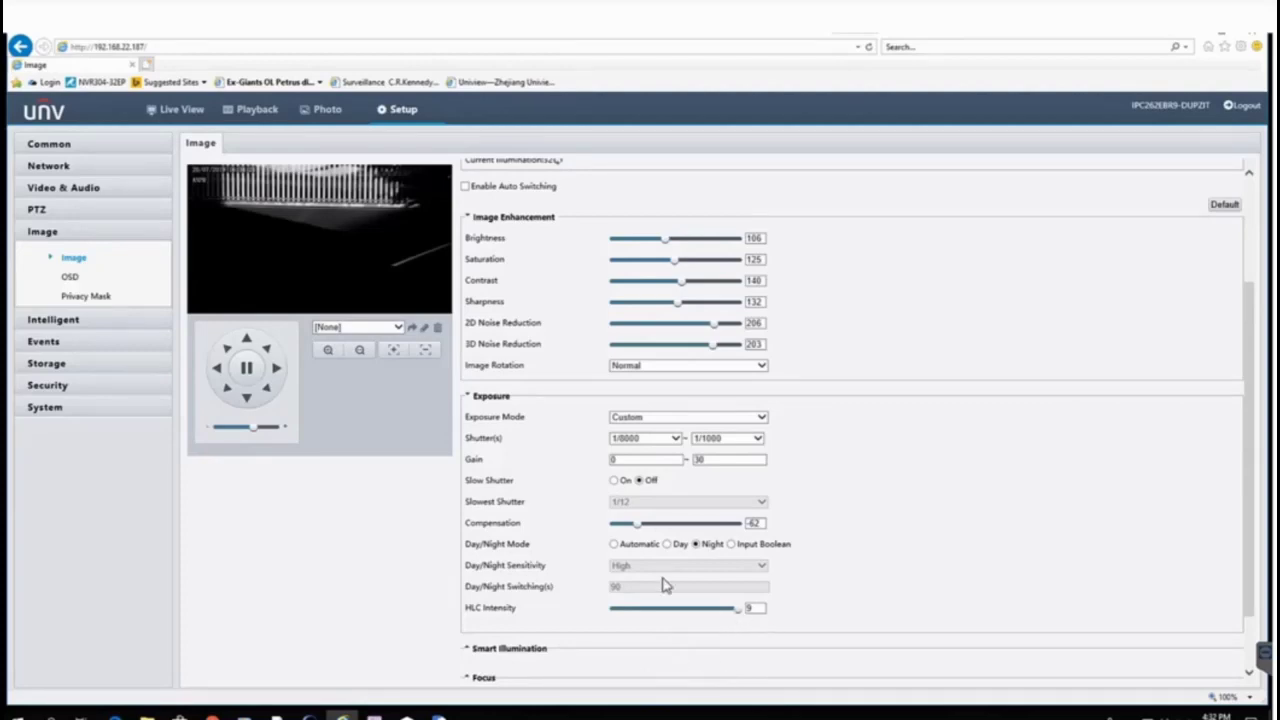
pyautogui.scroll(-1, 409, 551)
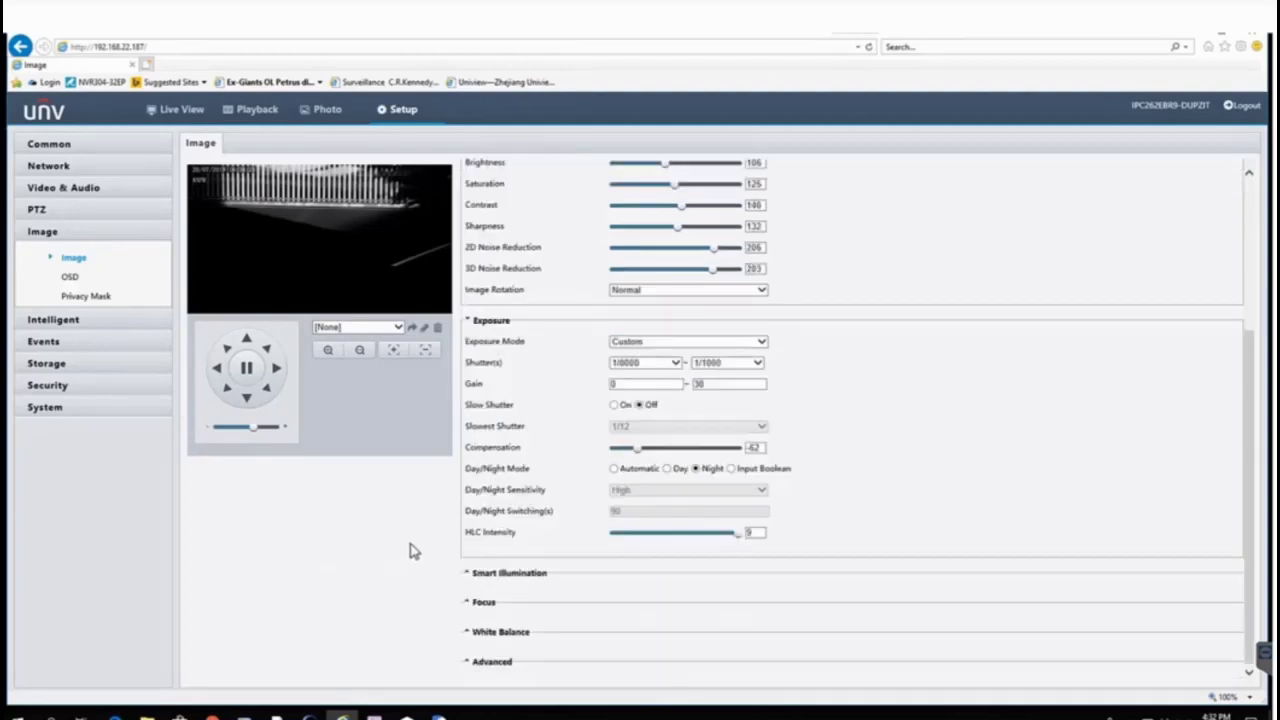
# Step: Expand and review the smart illumination, focus and white balance settings of scene 3
pyautogui.click(525, 580)
pyautogui.scroll(-1, 337, 577)
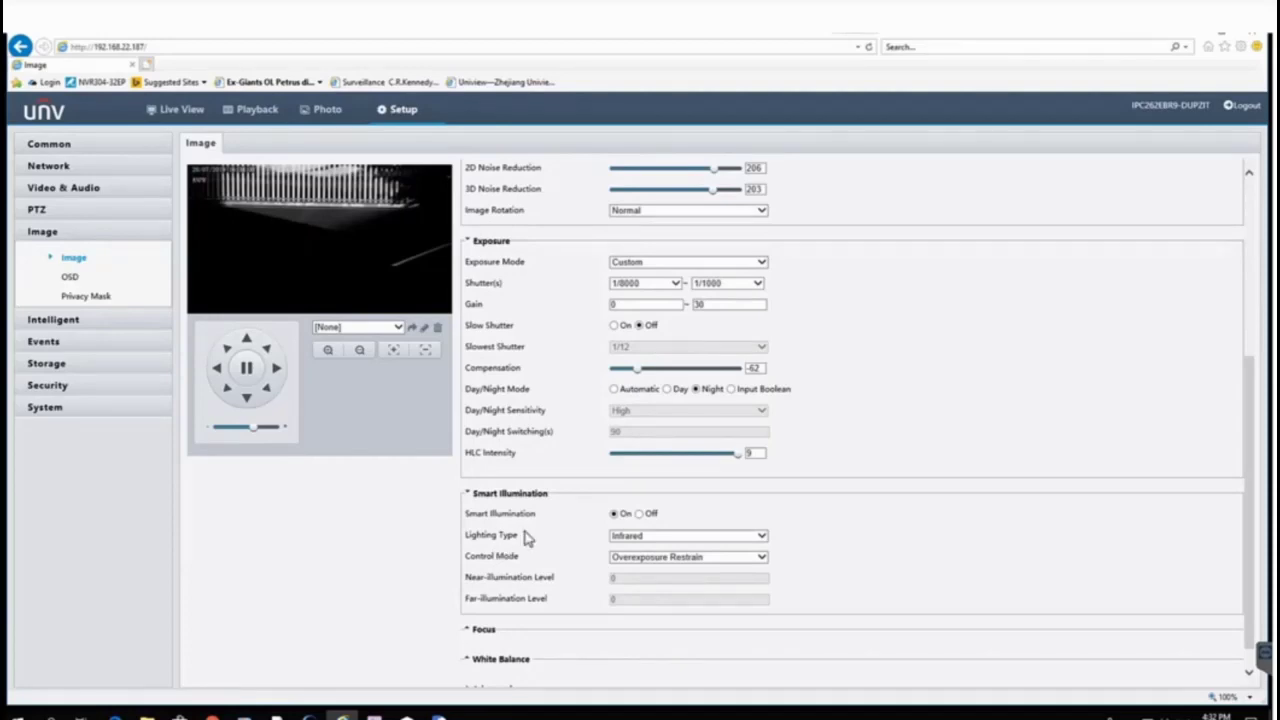
pyautogui.click(480, 631)
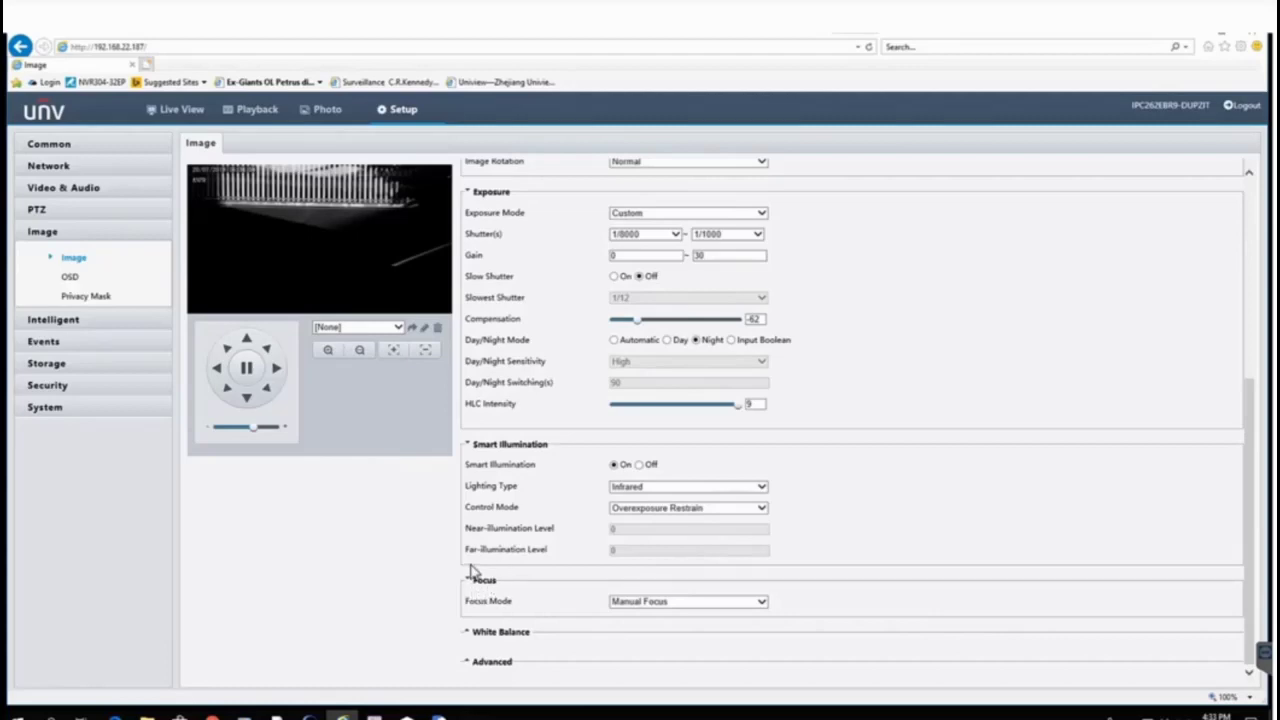
pyautogui.click(505, 637)
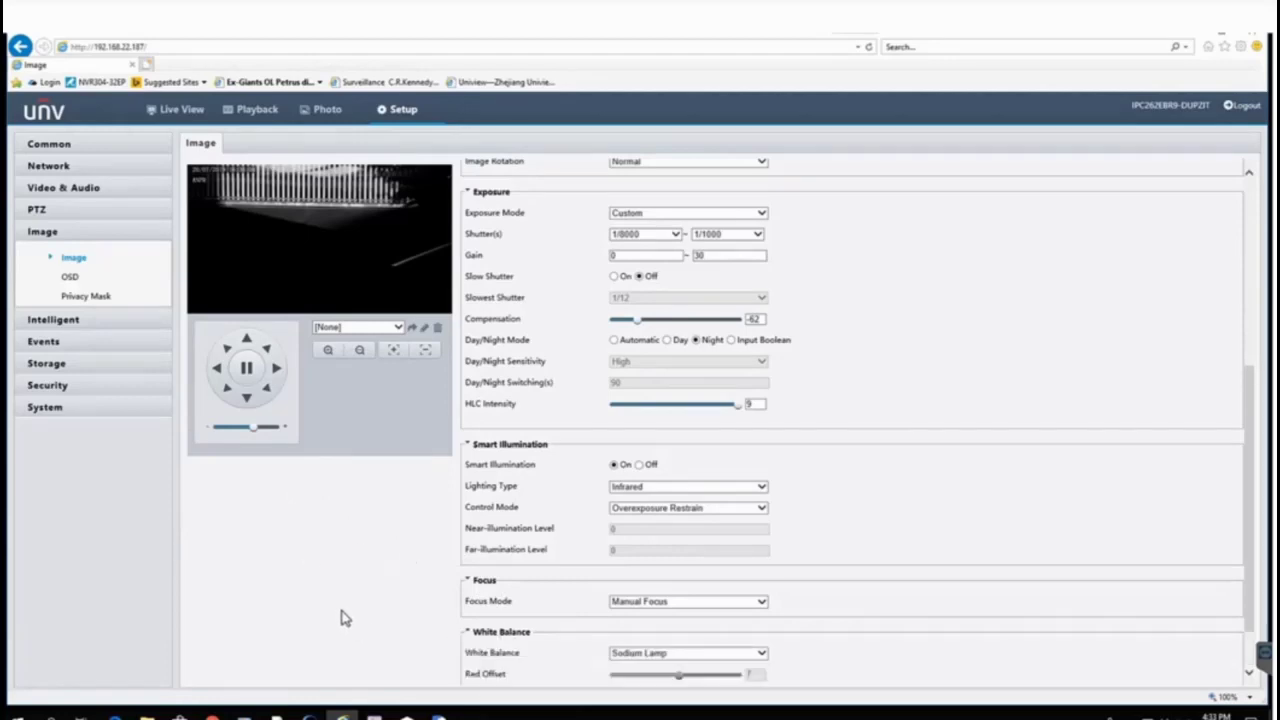
# Step: Choose Sodium Lamp as scene 3's white balance and check the advanced settings
pyautogui.click(698, 590)
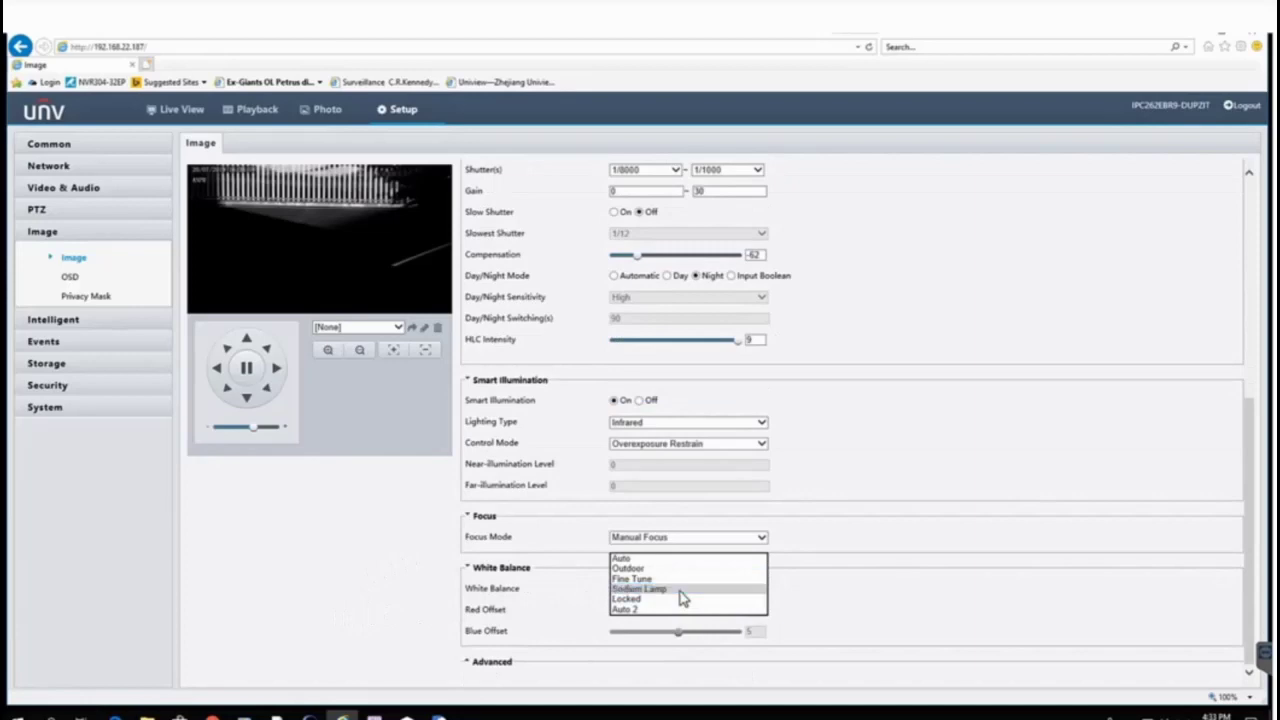
pyautogui.click(682, 593)
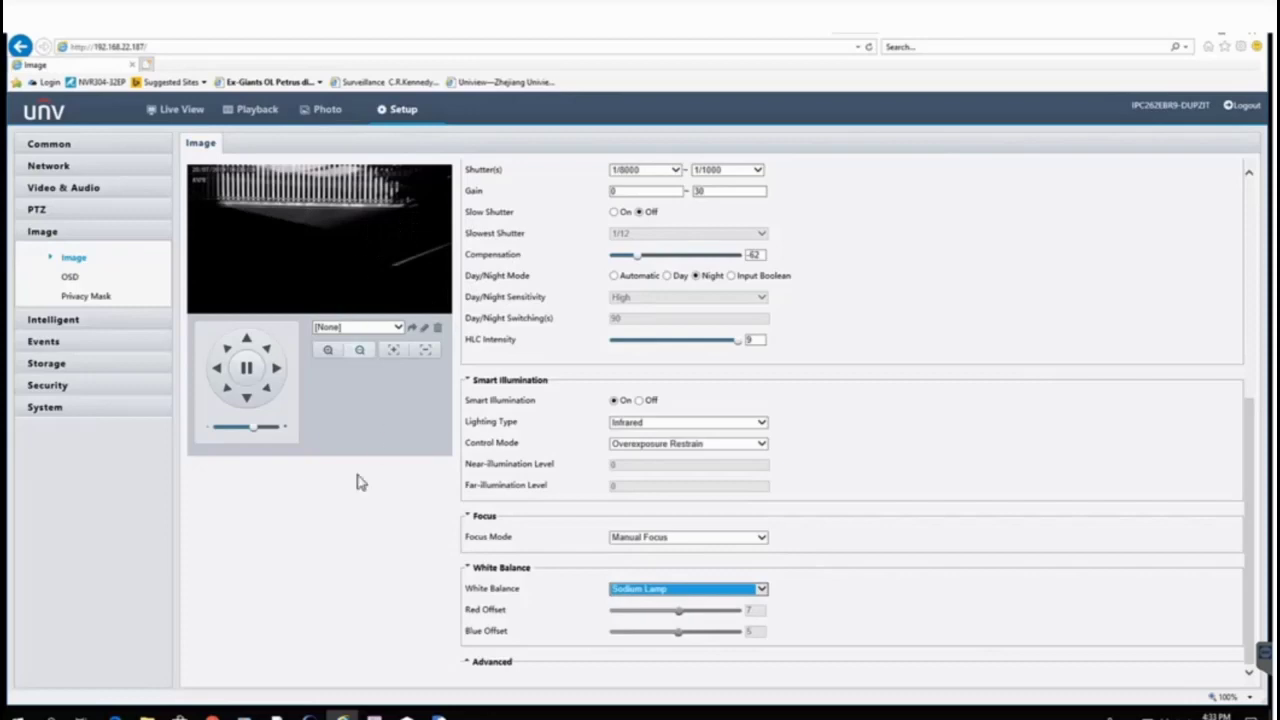
pyautogui.click(495, 661)
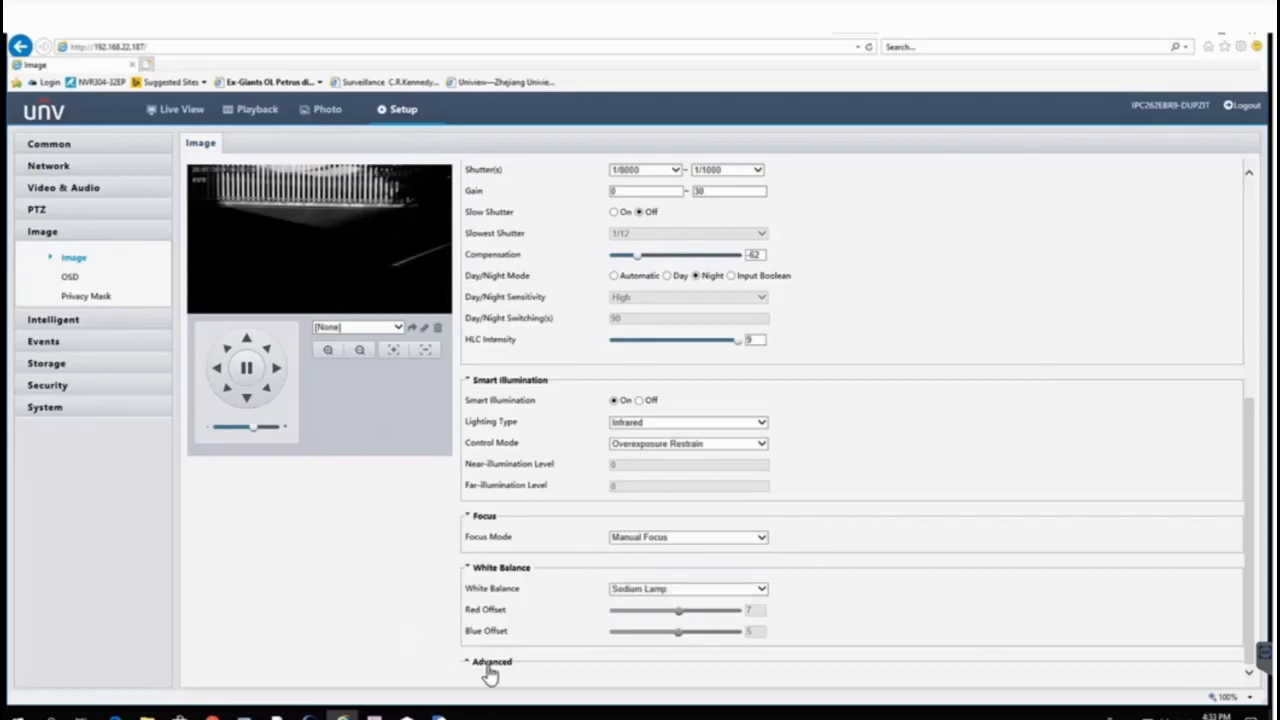
pyautogui.scroll(-1, 357, 562)
pyautogui.scroll(5, 351, 566)
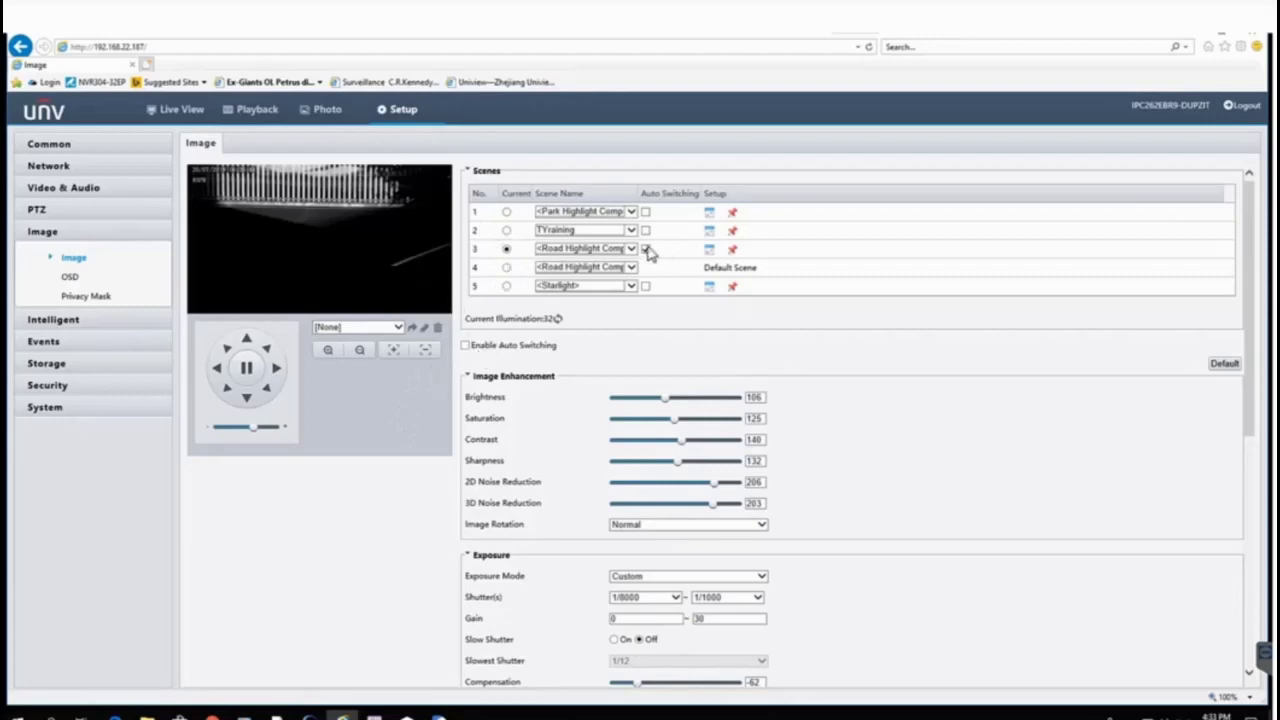
# Step: Enable auto switching between the scenes and minimize the browser window
pyautogui.click(466, 346)
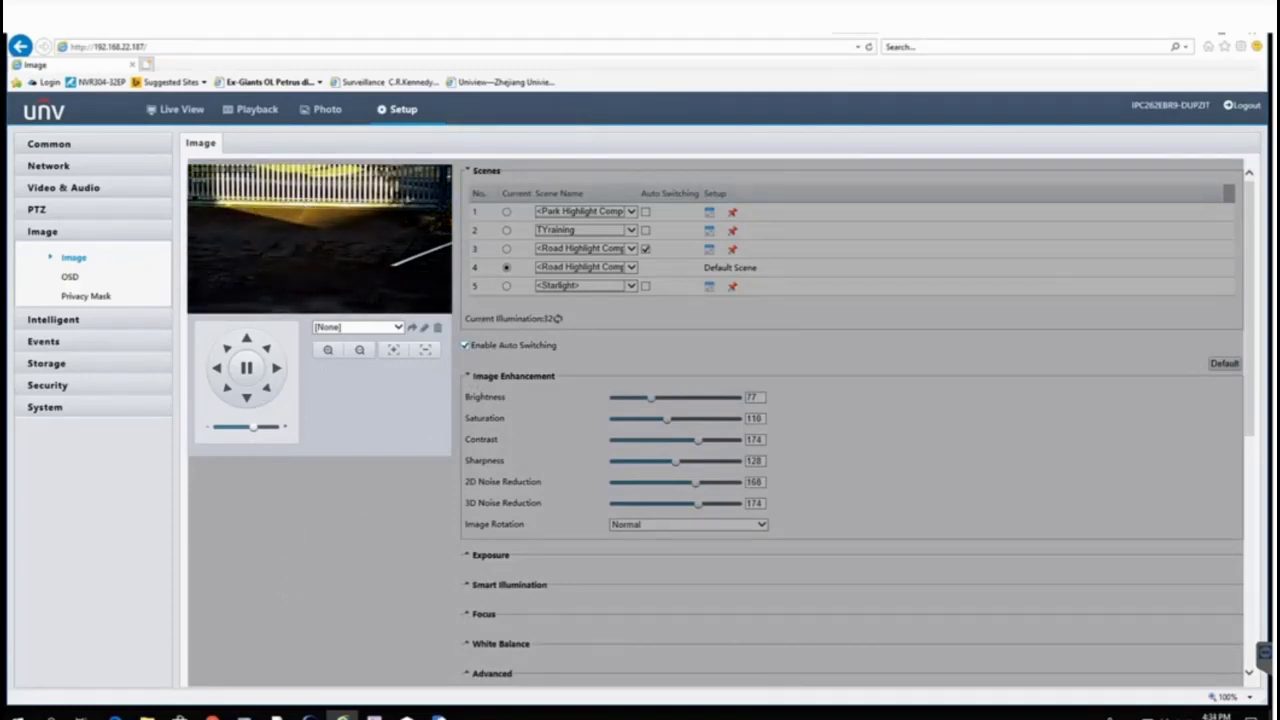
pyautogui.click(1200, 36)
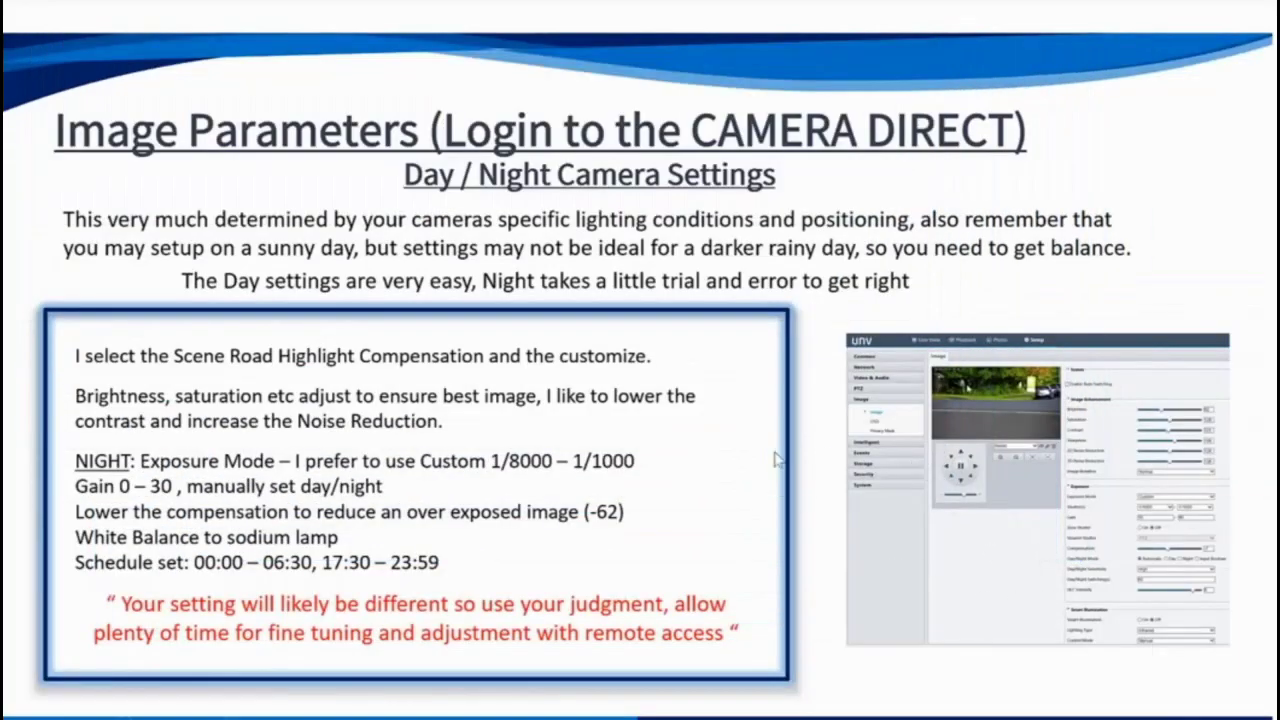
pyautogui.click(845, 455)
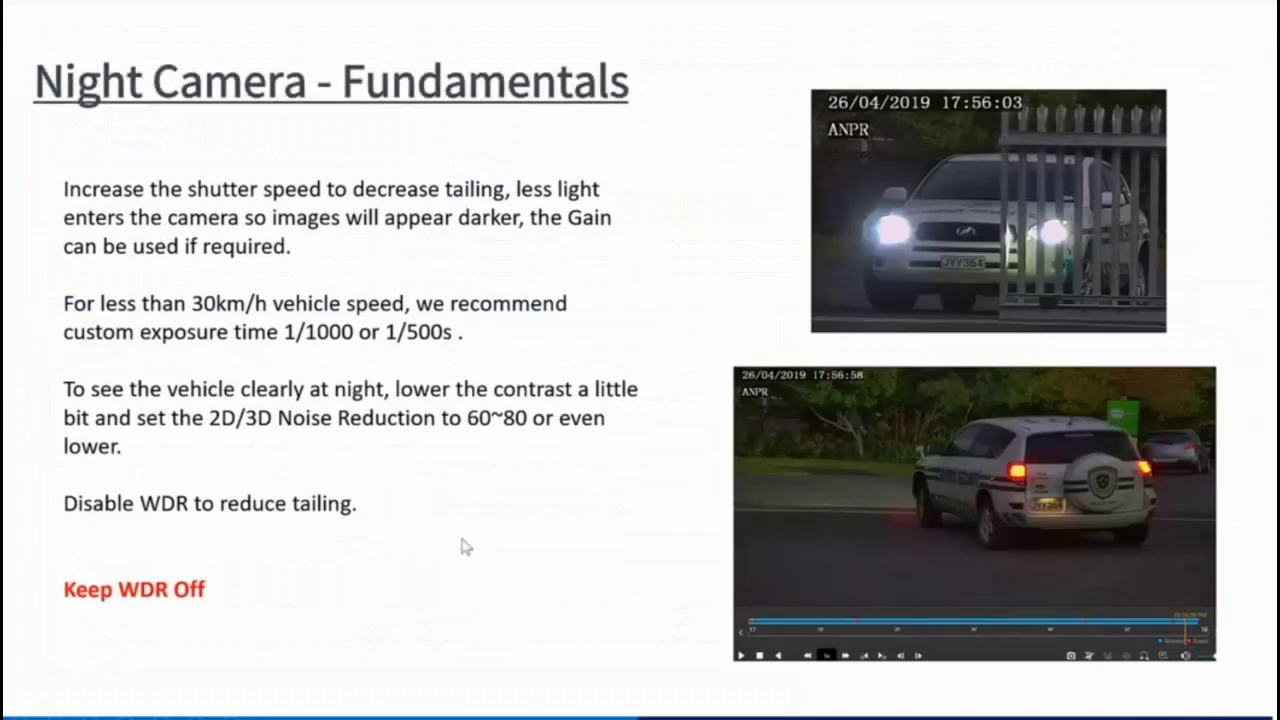
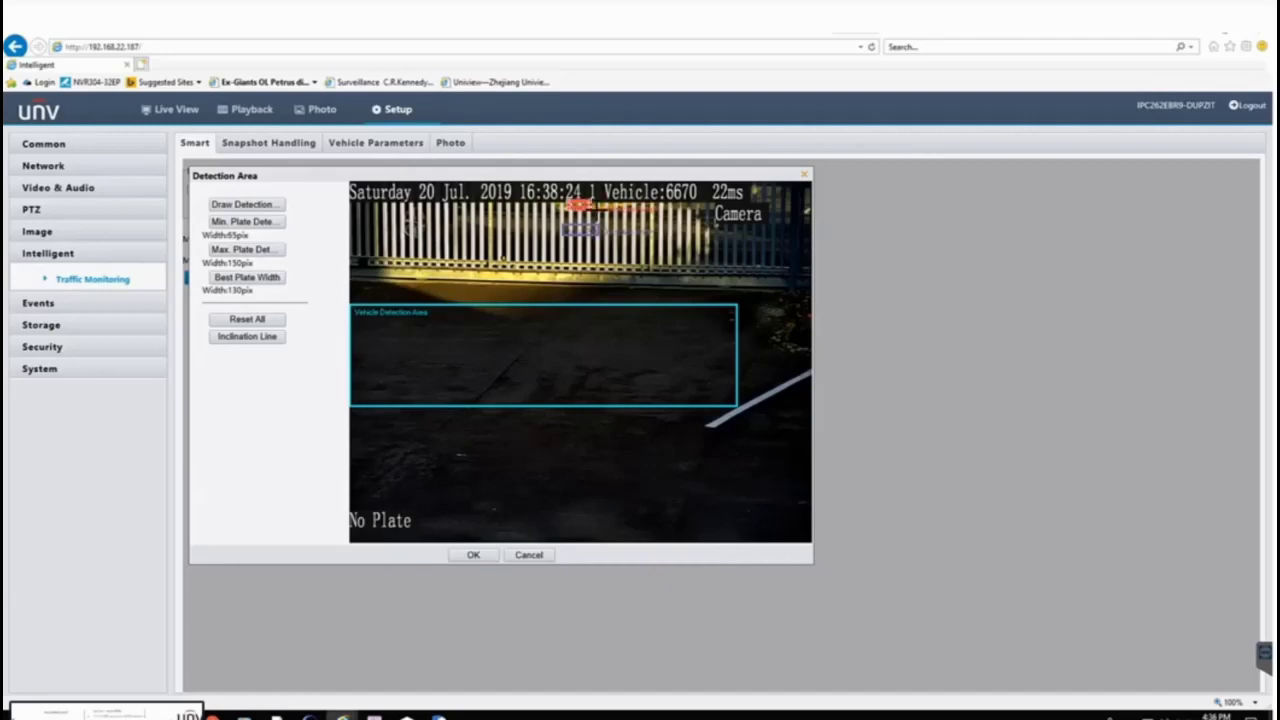
# Step: Resize the minimum plate detection box to a width of 74 pixels
pyautogui.moveTo(572, 205); pyautogui.dragTo(582, 212)
pyautogui.moveTo(578, 205); pyautogui.dragTo(574, 204)
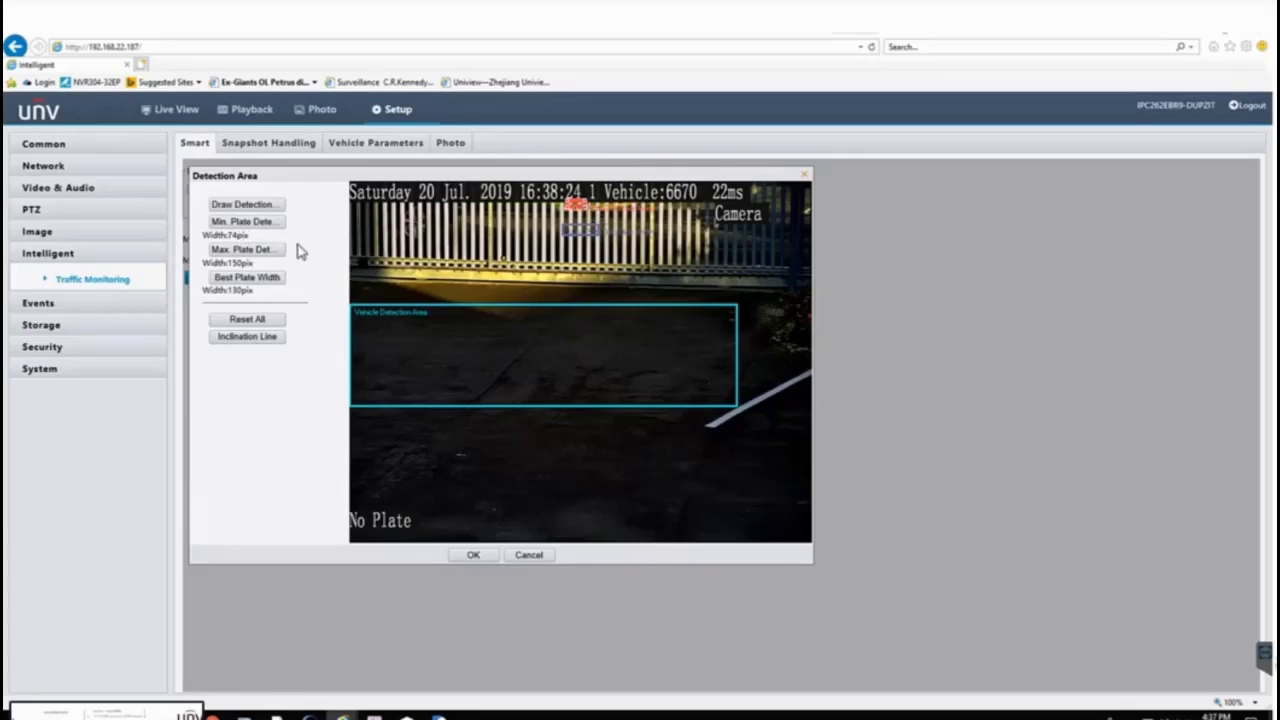
# Step: Display the best plate width box, move it onto the left part of the fence, and save the detection rules
pyautogui.click(242, 279)
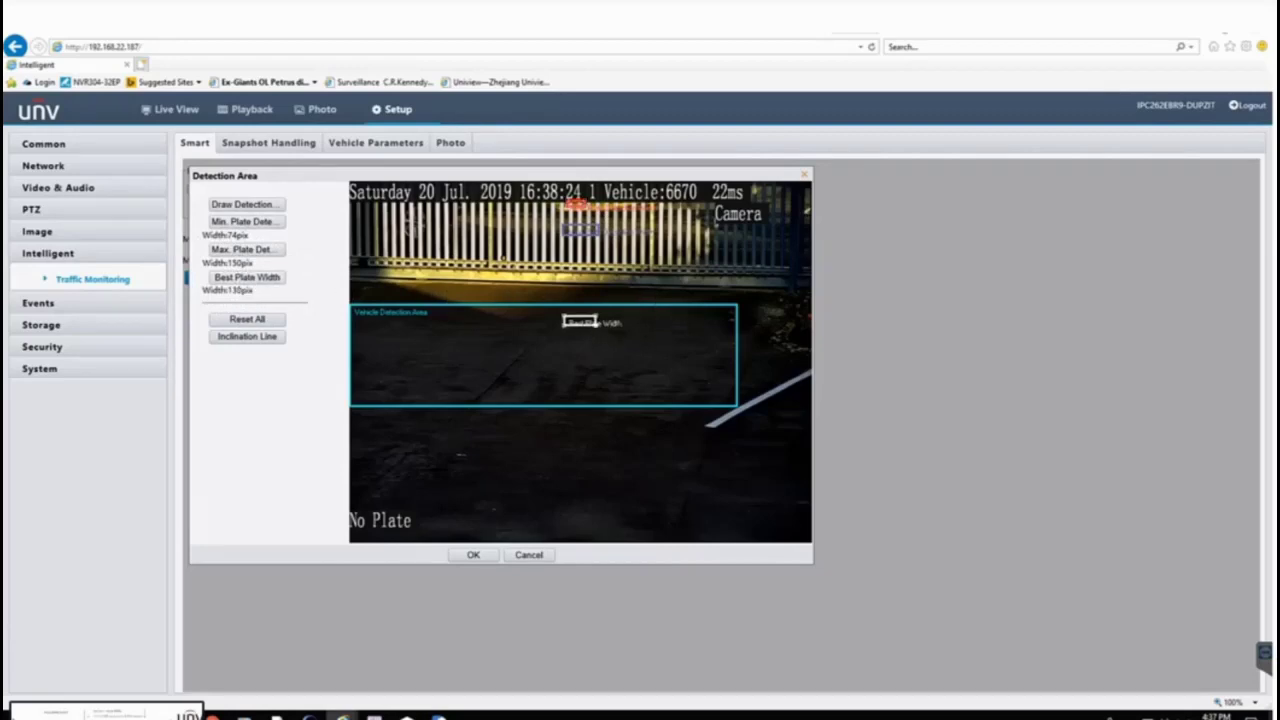
pyautogui.moveTo(584, 326); pyautogui.dragTo(430, 258)
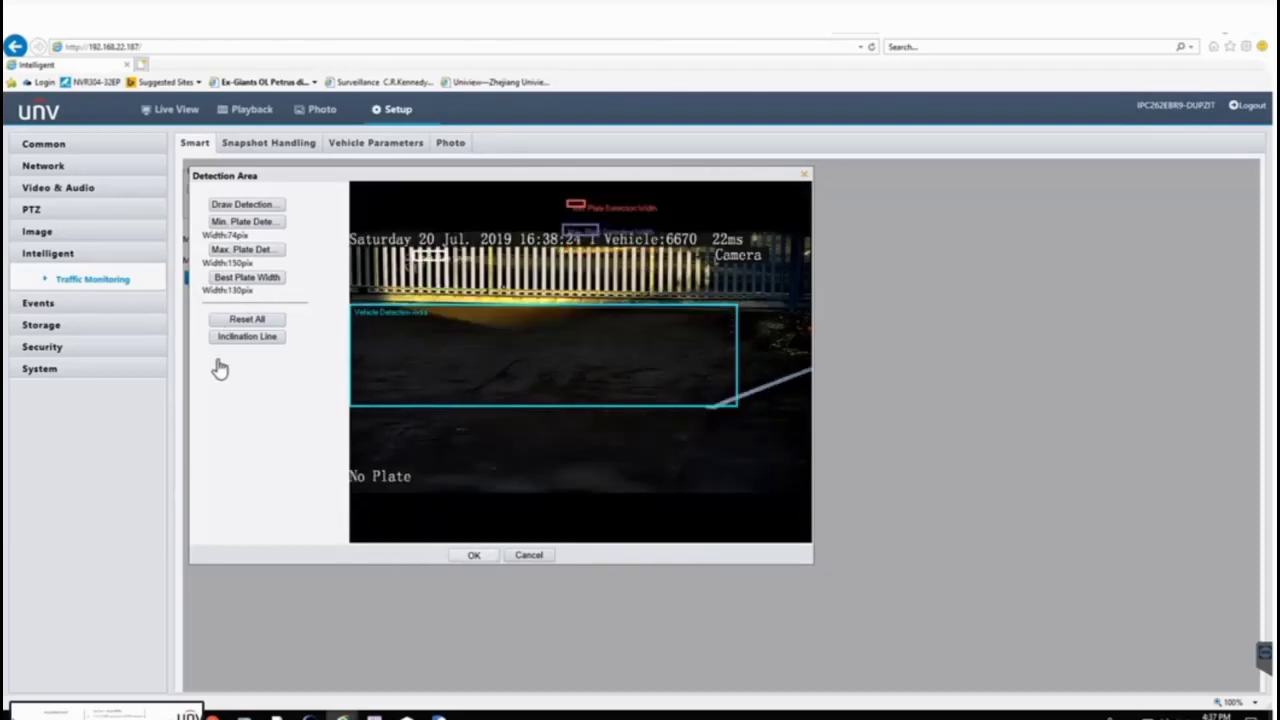
pyautogui.click(479, 556)
pyautogui.click(209, 277)
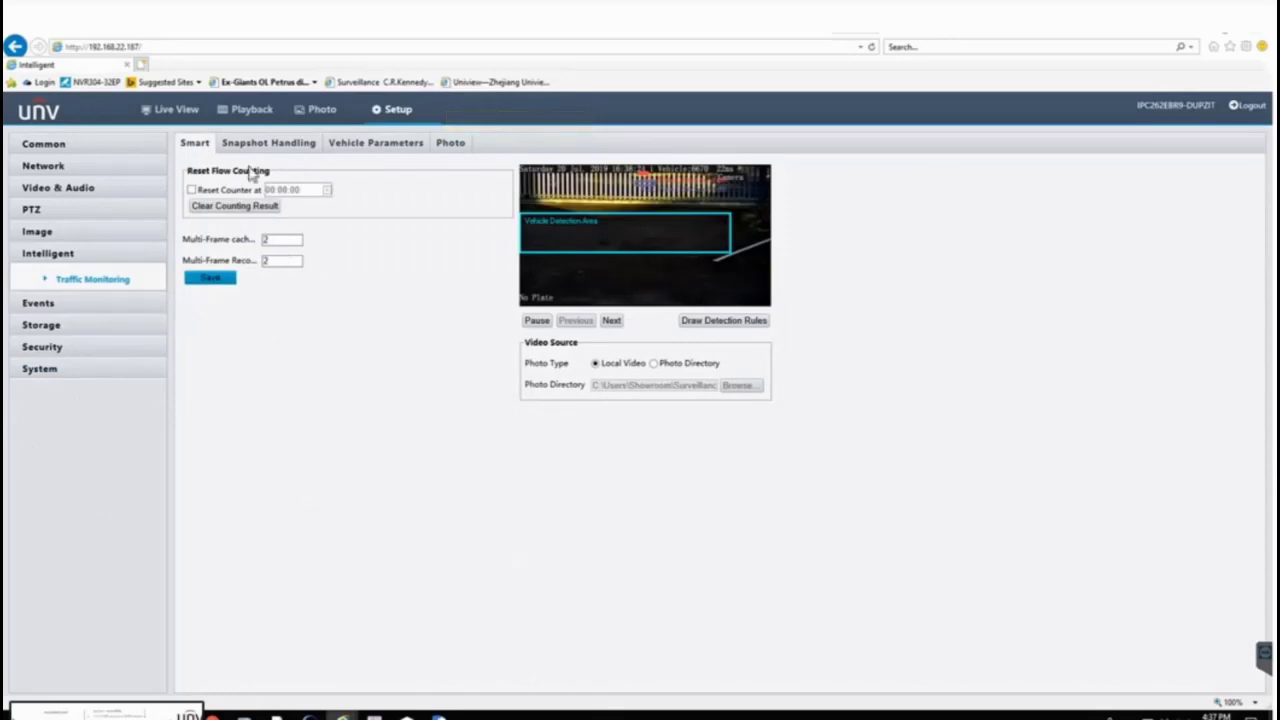
# Step: Review the traffic monitoring options for snapshot handling and the license plate credibility and filter parameters
pyautogui.click(260, 150)
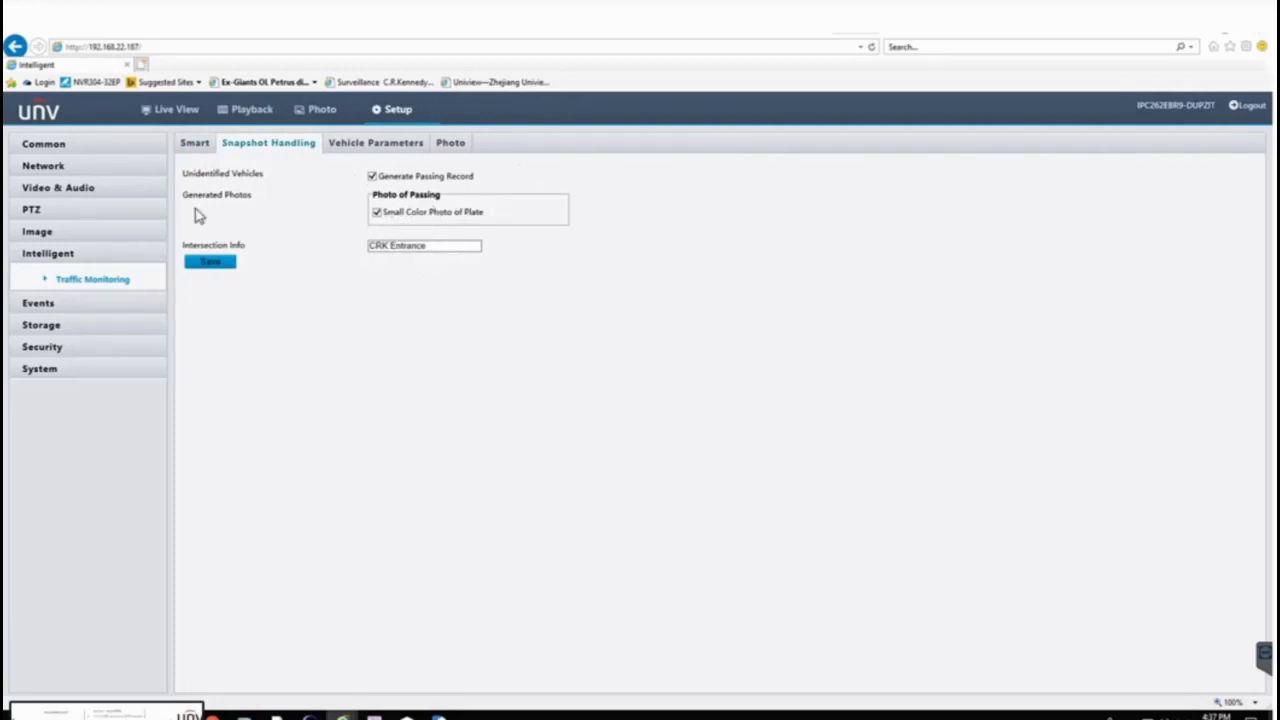
pyautogui.click(362, 160)
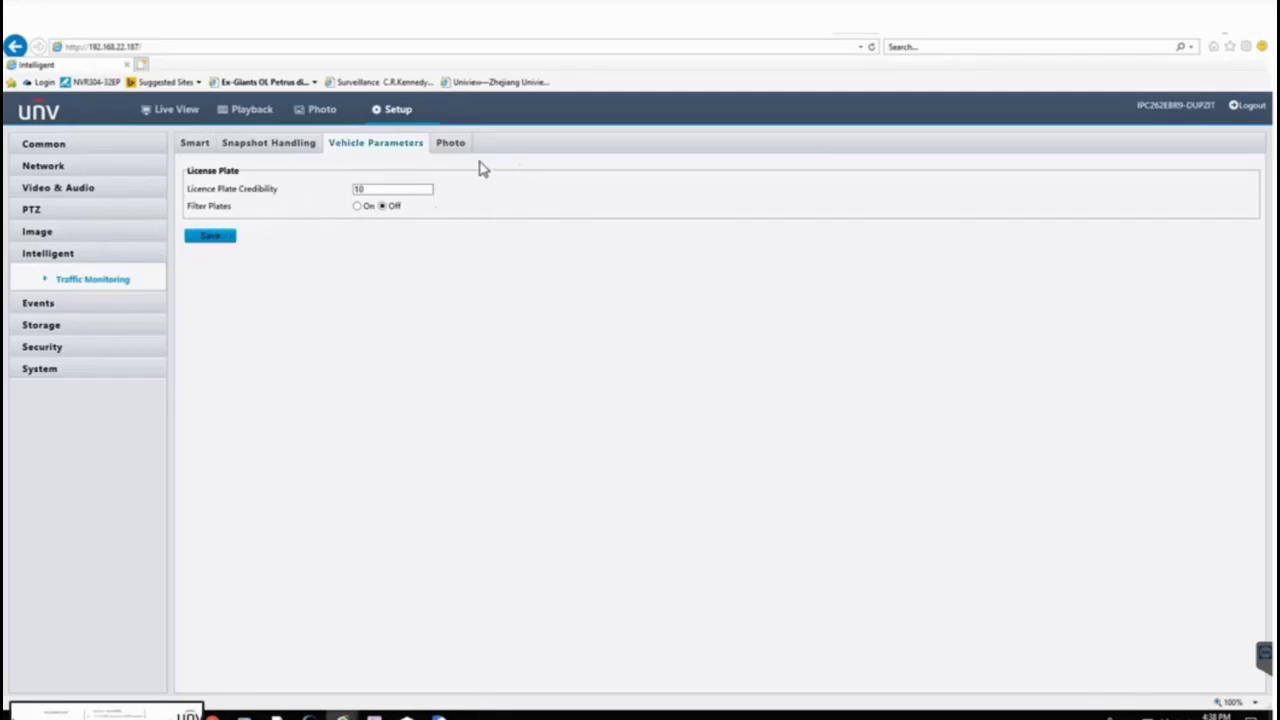
# Step: In the photo overlay settings, move Area3 to X 84, Y 9 and check the custom names for time, plate number and camera ID
pyautogui.click(449, 146)
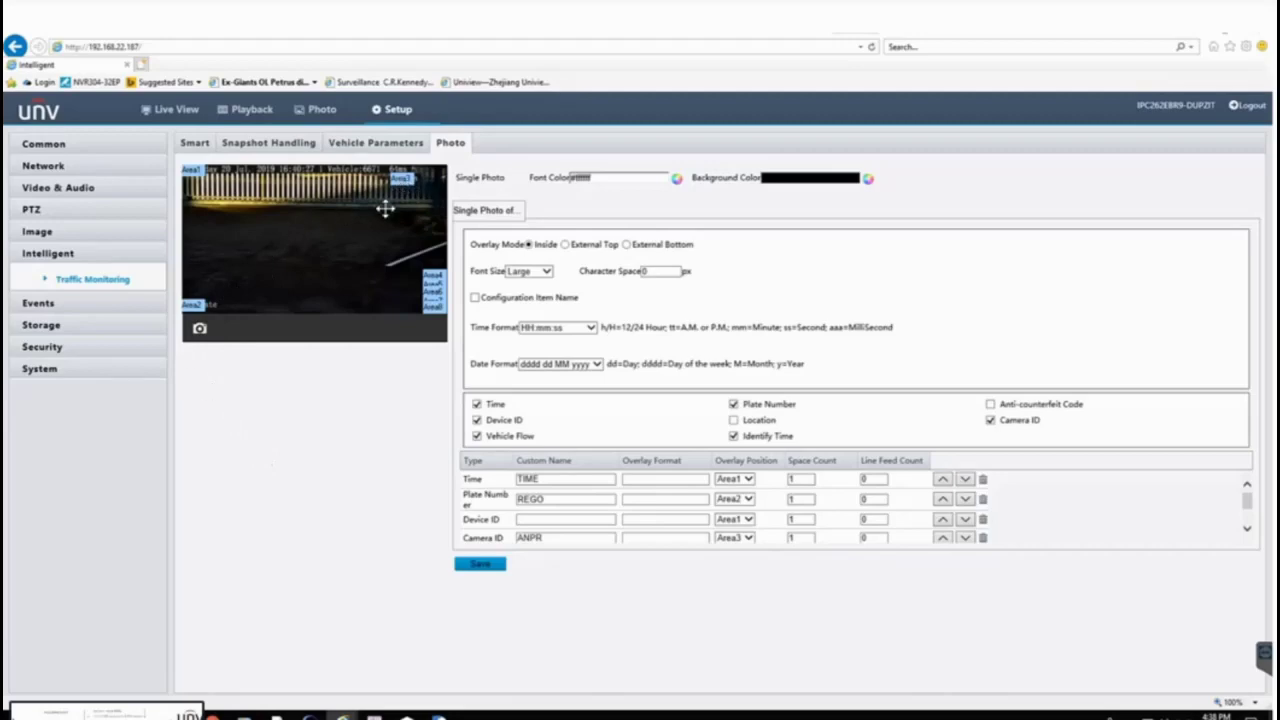
pyautogui.moveTo(400, 179); pyautogui.dragTo(410, 181)
pyautogui.click(553, 521)
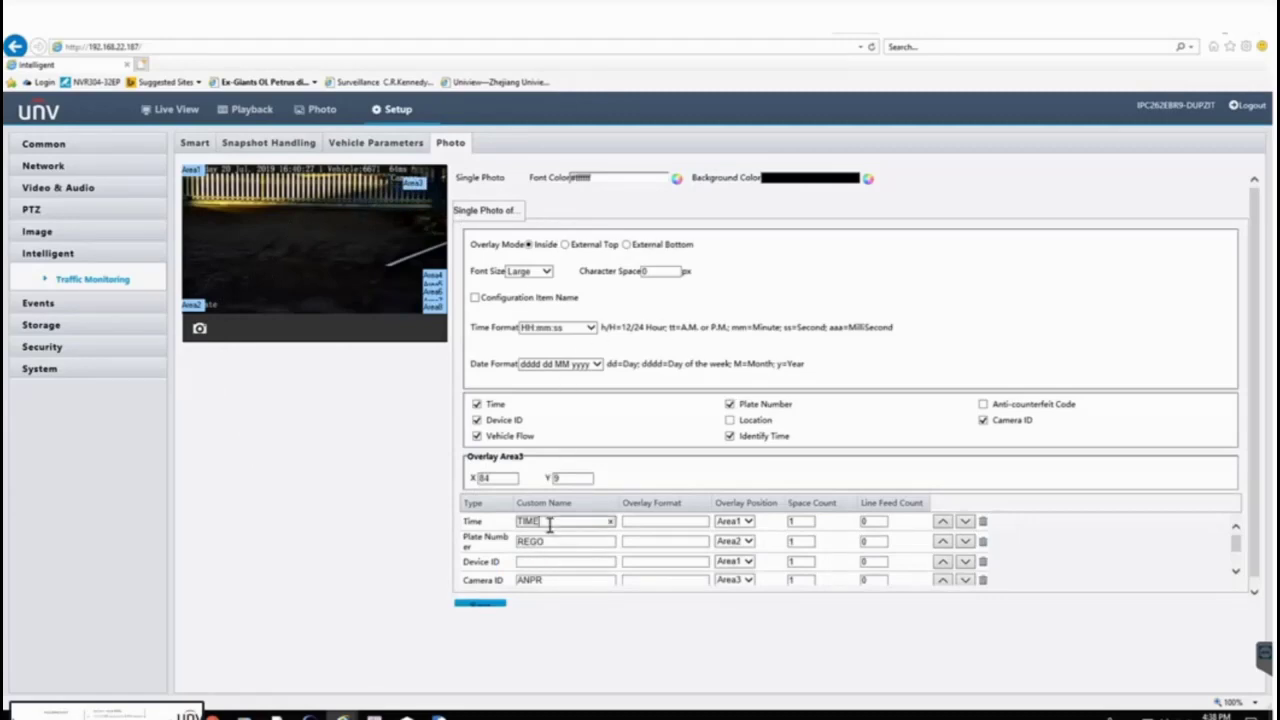
pyautogui.click(553, 540)
pyautogui.click(555, 579)
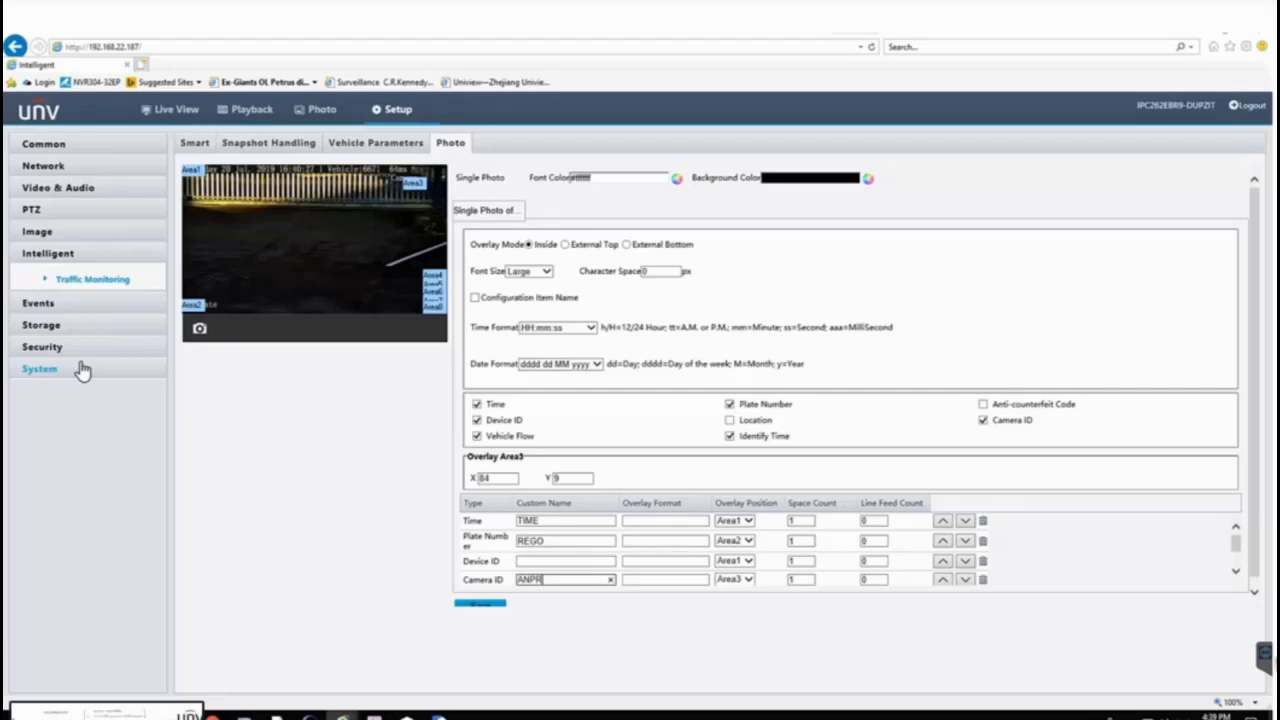
# Step: Open the system's intelligent server settings and check the server IP and server port
pyautogui.click(38, 368)
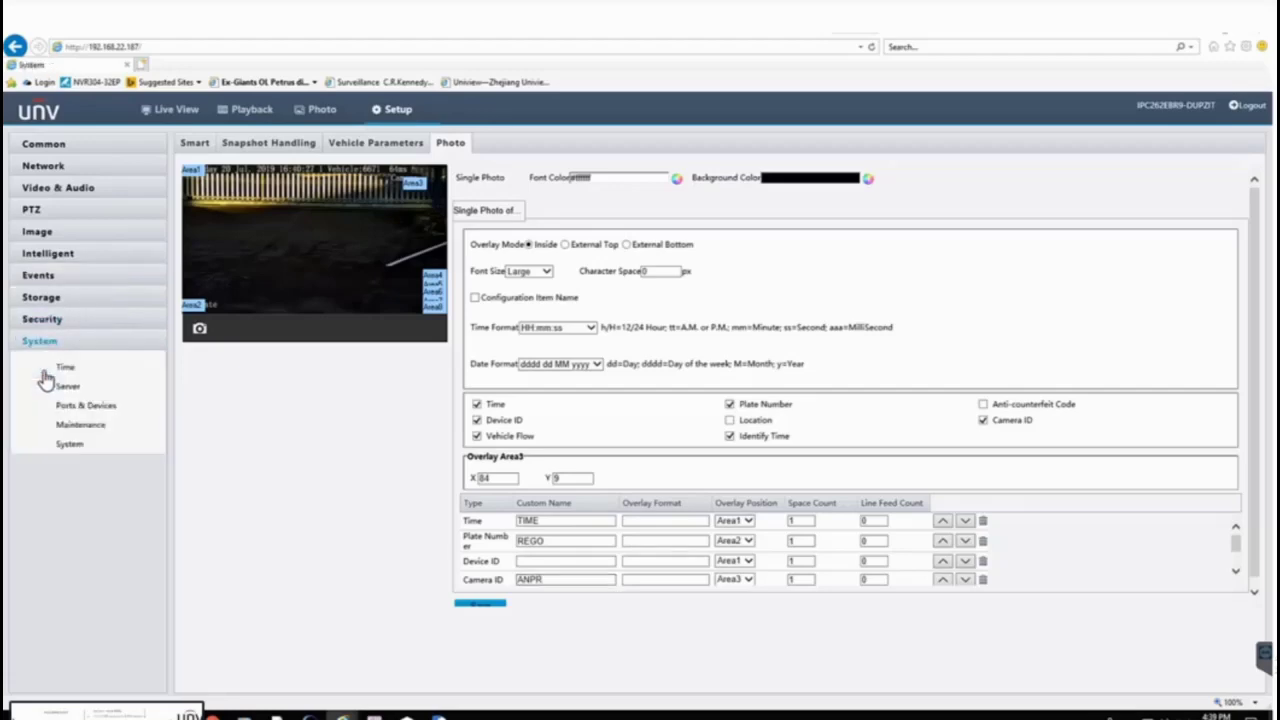
pyautogui.click(72, 388)
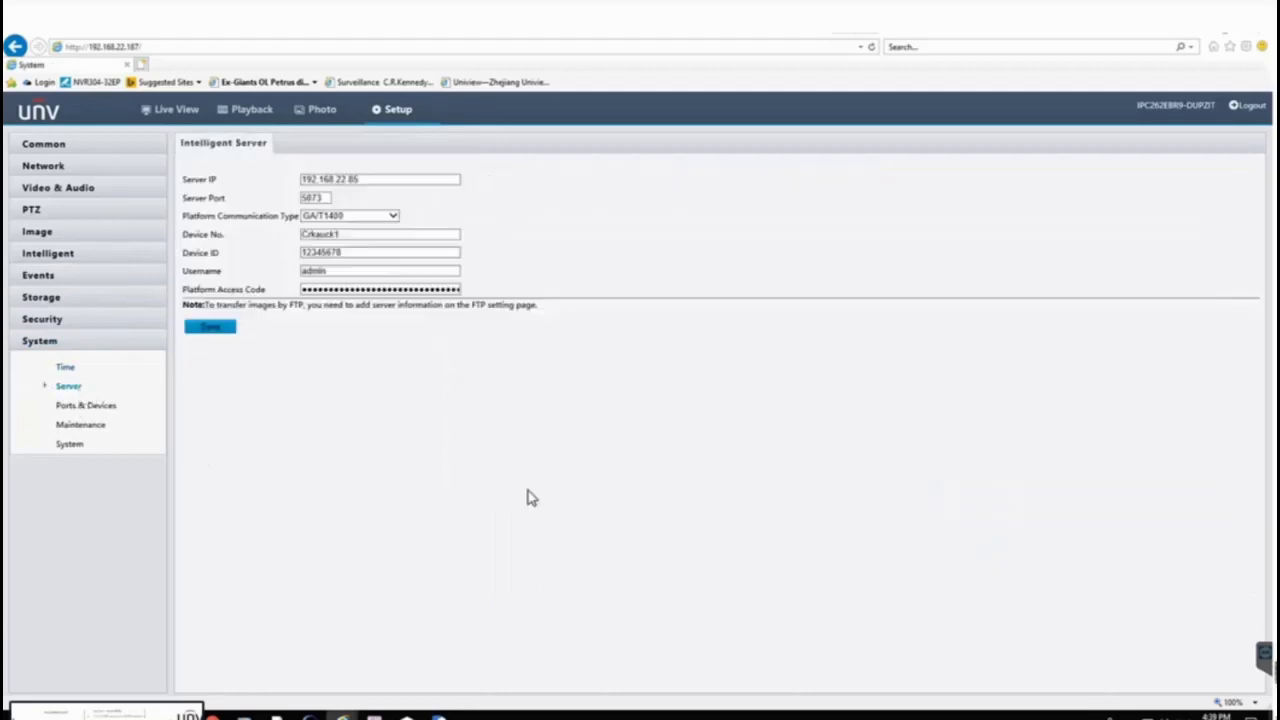
pyautogui.click(367, 181)
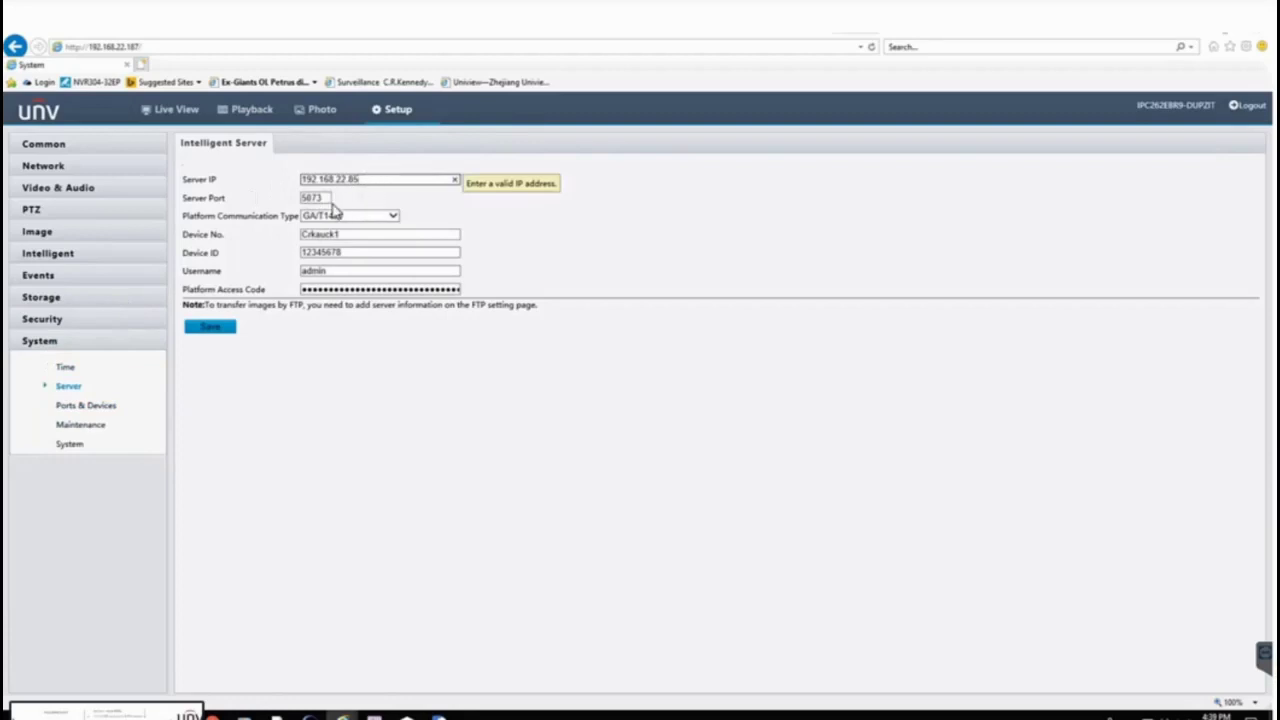
pyautogui.click(323, 197)
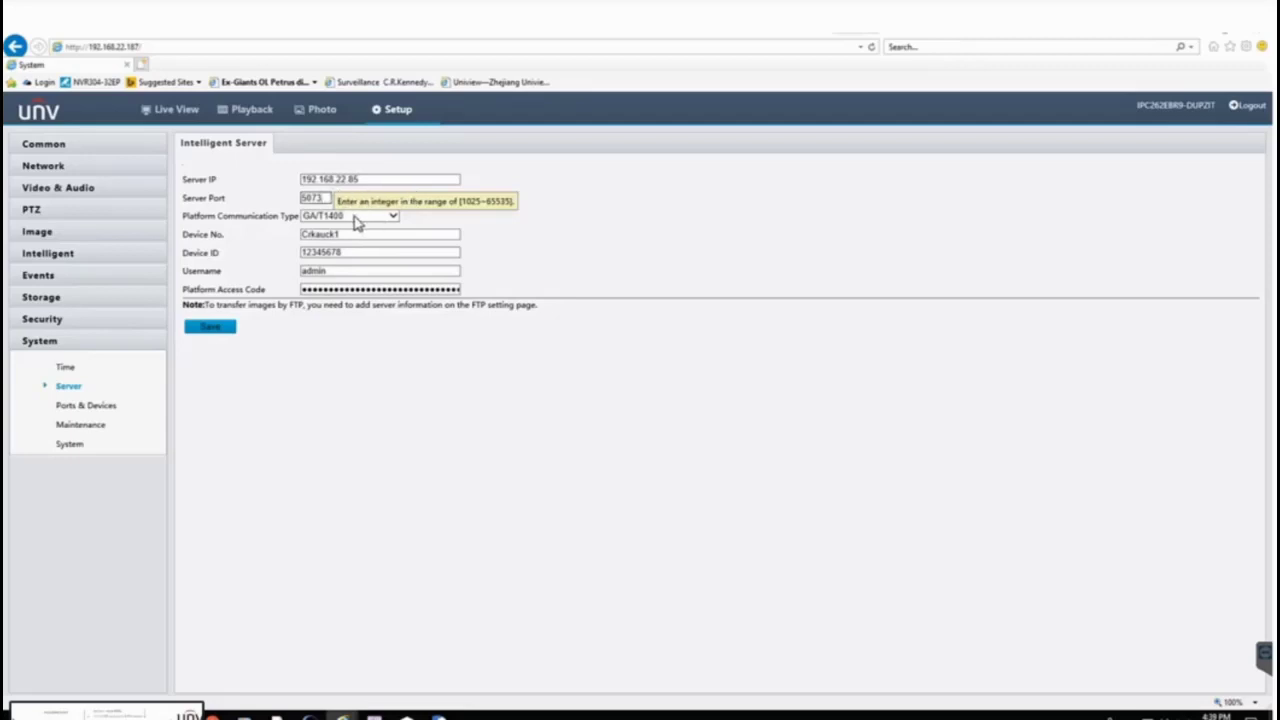
# Step: Review the platform communication types and choose GA/T1400
pyautogui.click(357, 217)
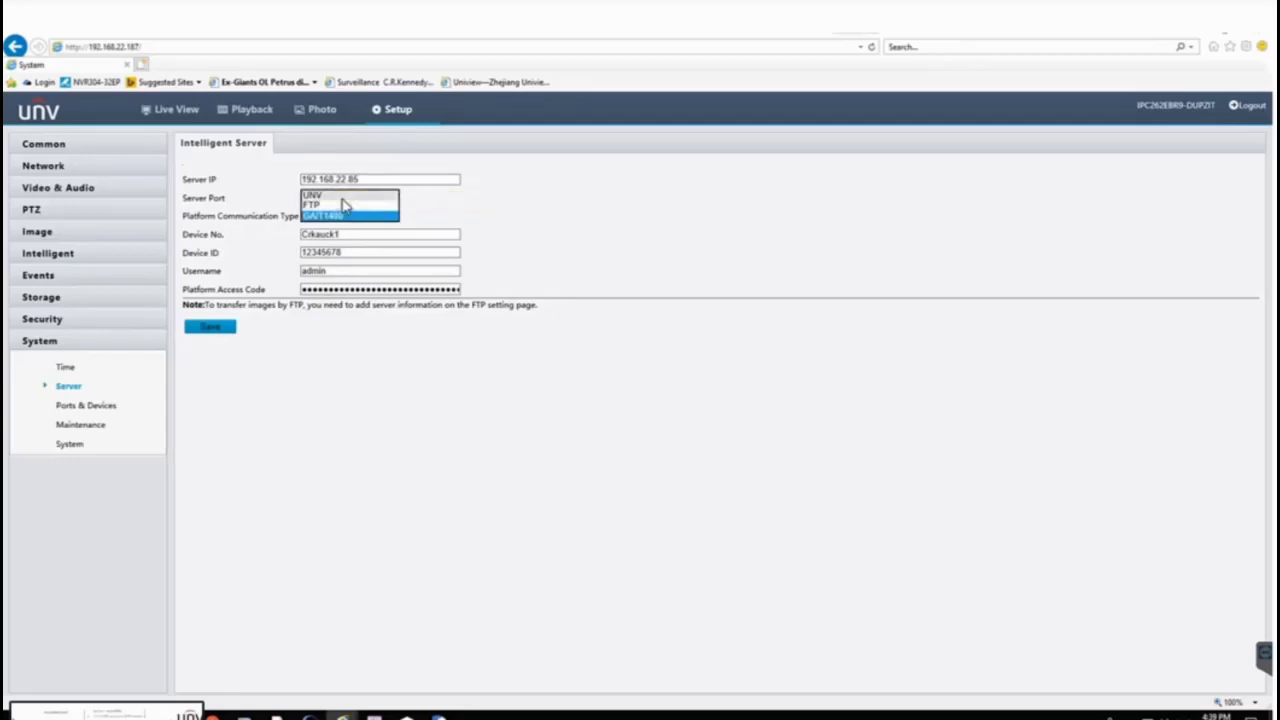
pyautogui.click(340, 195)
pyautogui.click(346, 212)
pyautogui.click(326, 235)
pyautogui.click(326, 236)
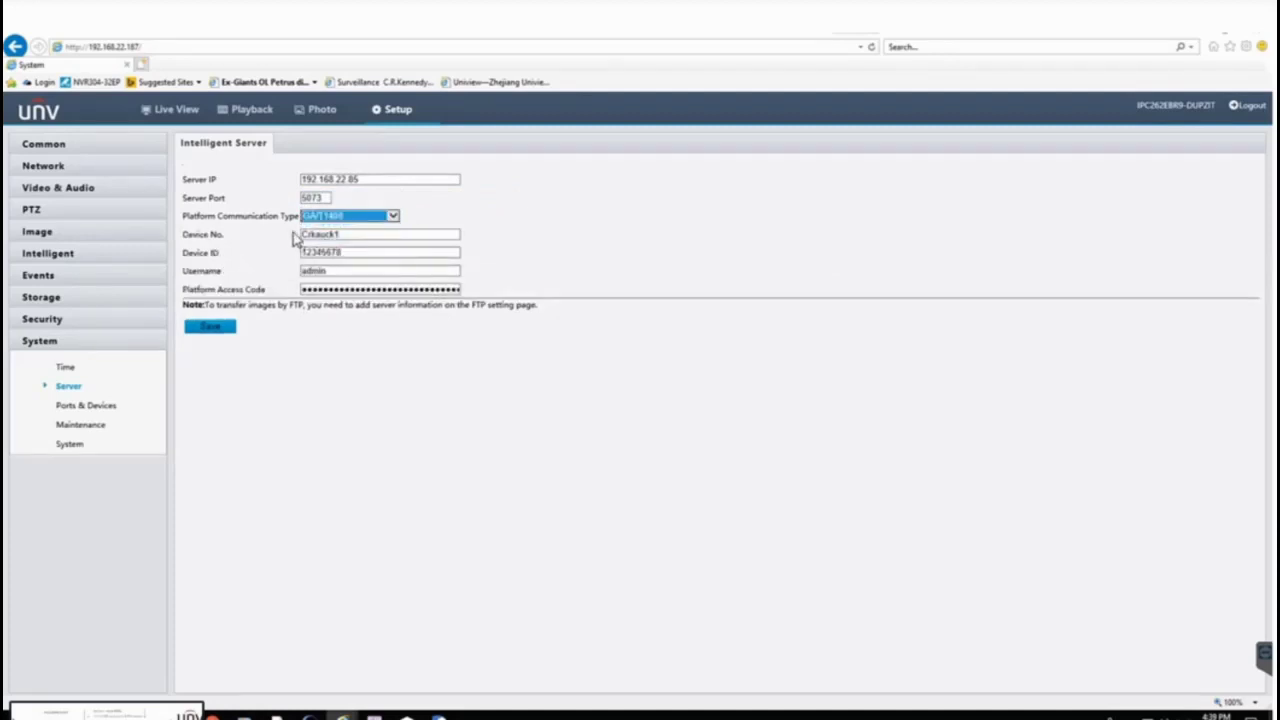
# Step: Check the intelligent server's device number, device ID and username fields
pyautogui.click(345, 234)
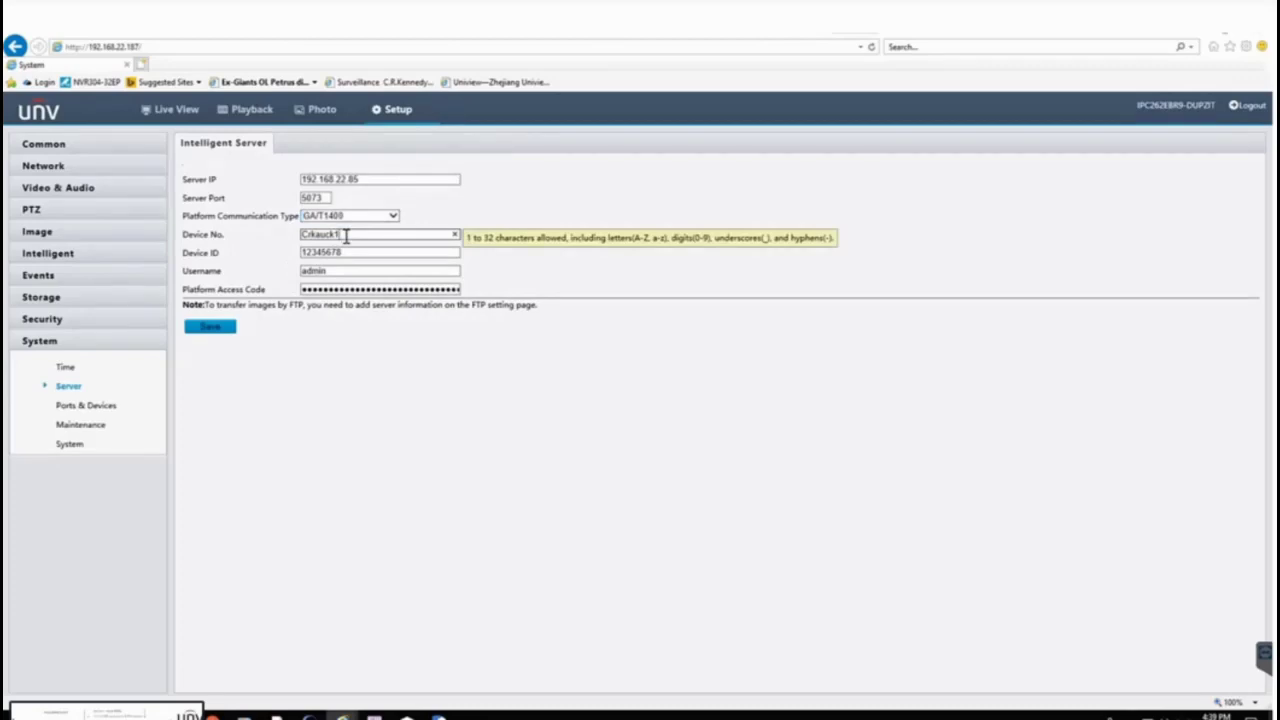
pyautogui.moveTo(345, 234); pyautogui.dragTo(280, 233)
pyautogui.click(352, 255)
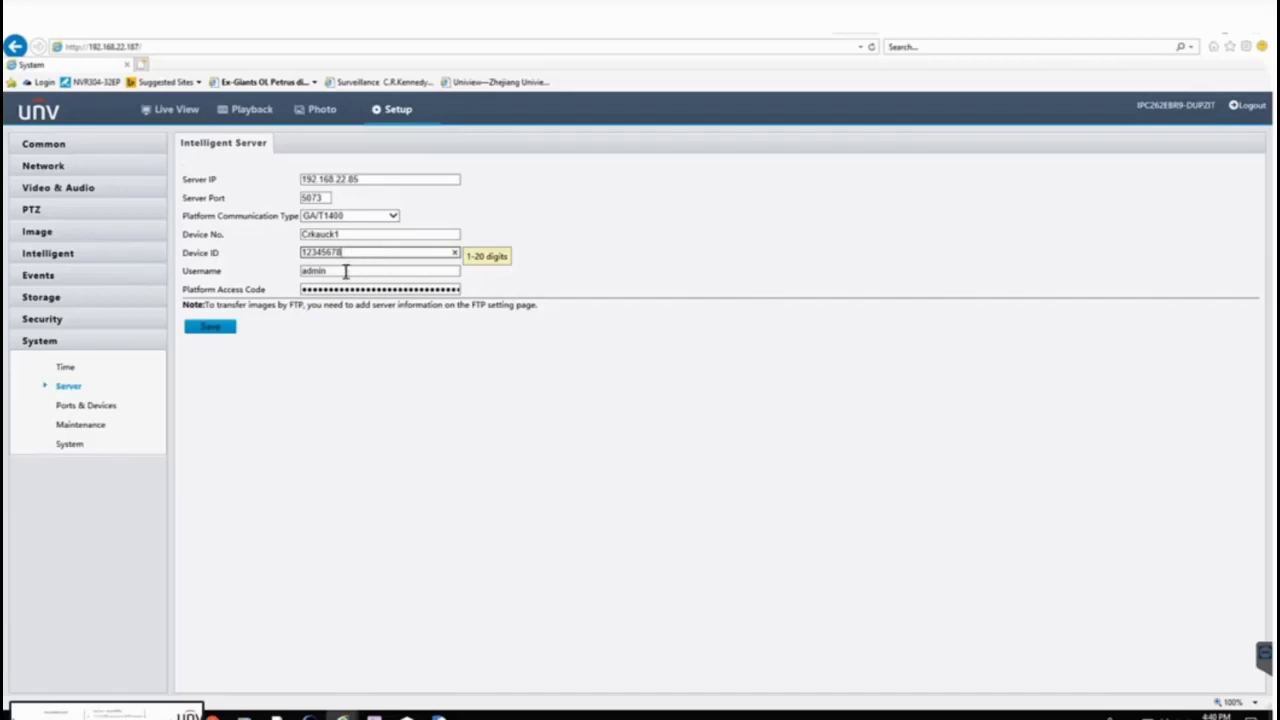
pyautogui.click(346, 271)
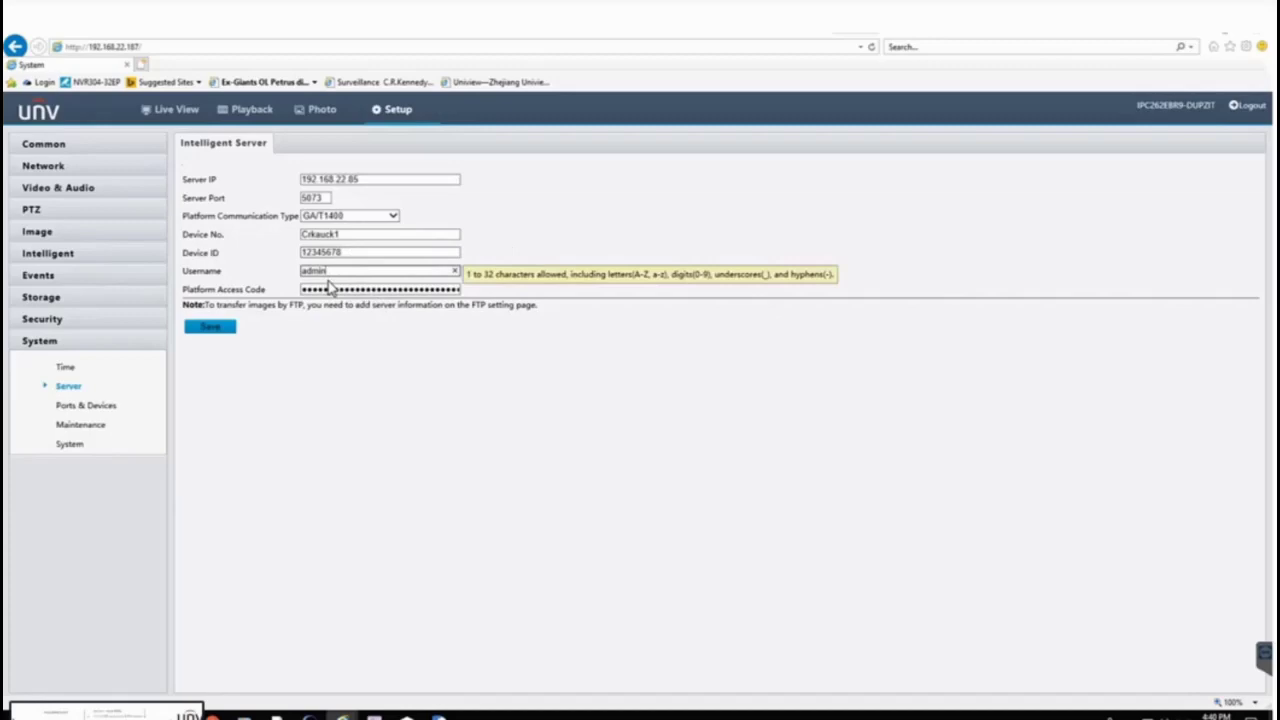
# Step: Save the camera's intelligent server settings
pyautogui.click(207, 330)
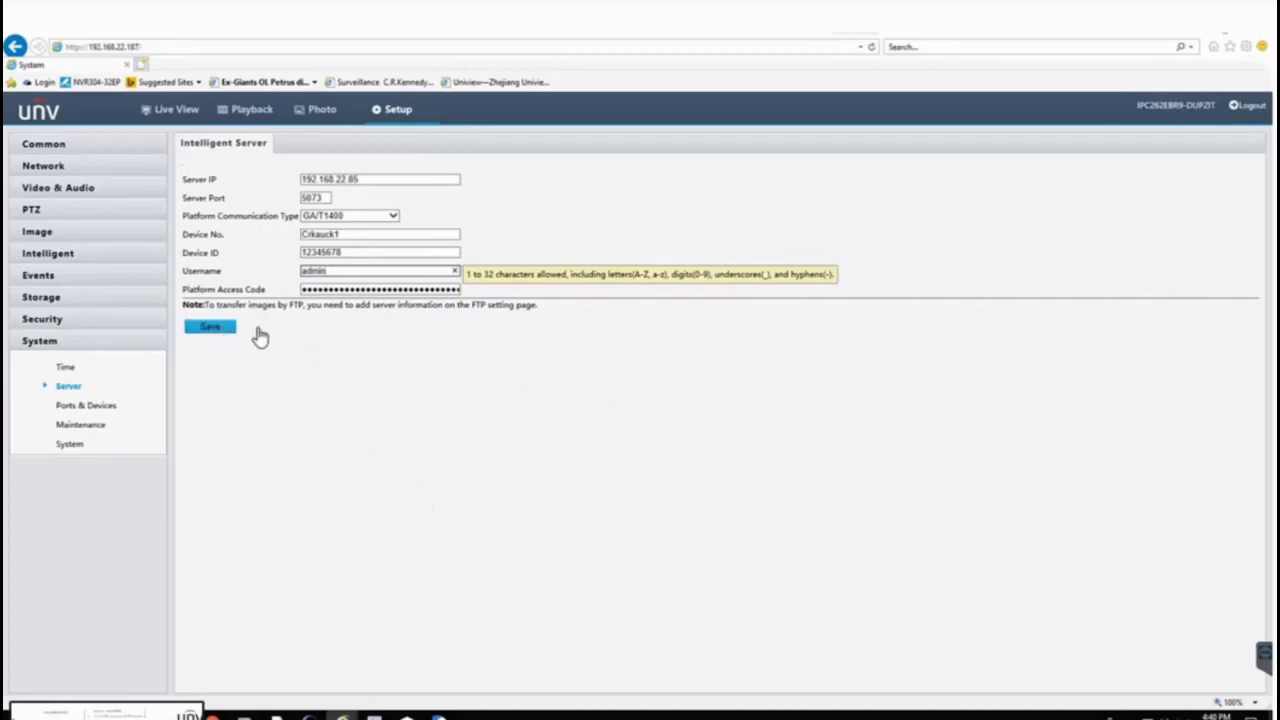
pyautogui.click(677, 460)
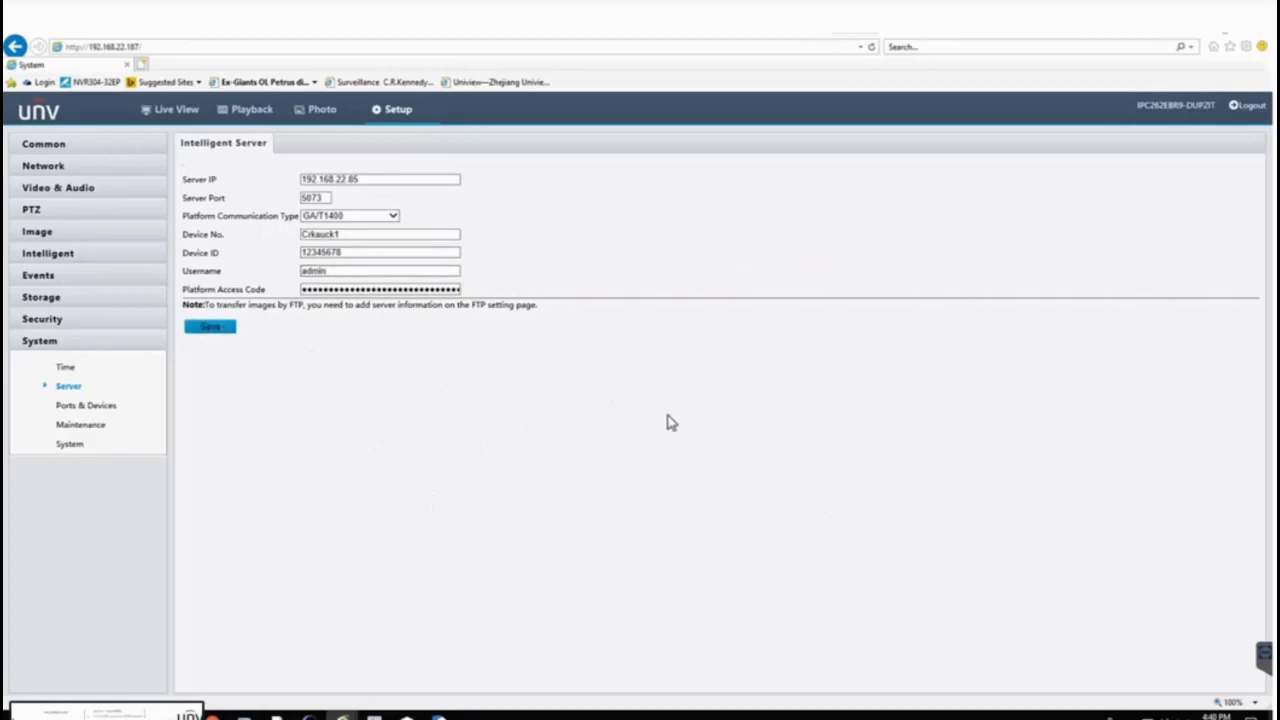
# Step: Switch to EZTools and open the web interface of the NVR302-16E-P16-B recorder at 192.168.22.85
pyautogui.click(1191, 36)
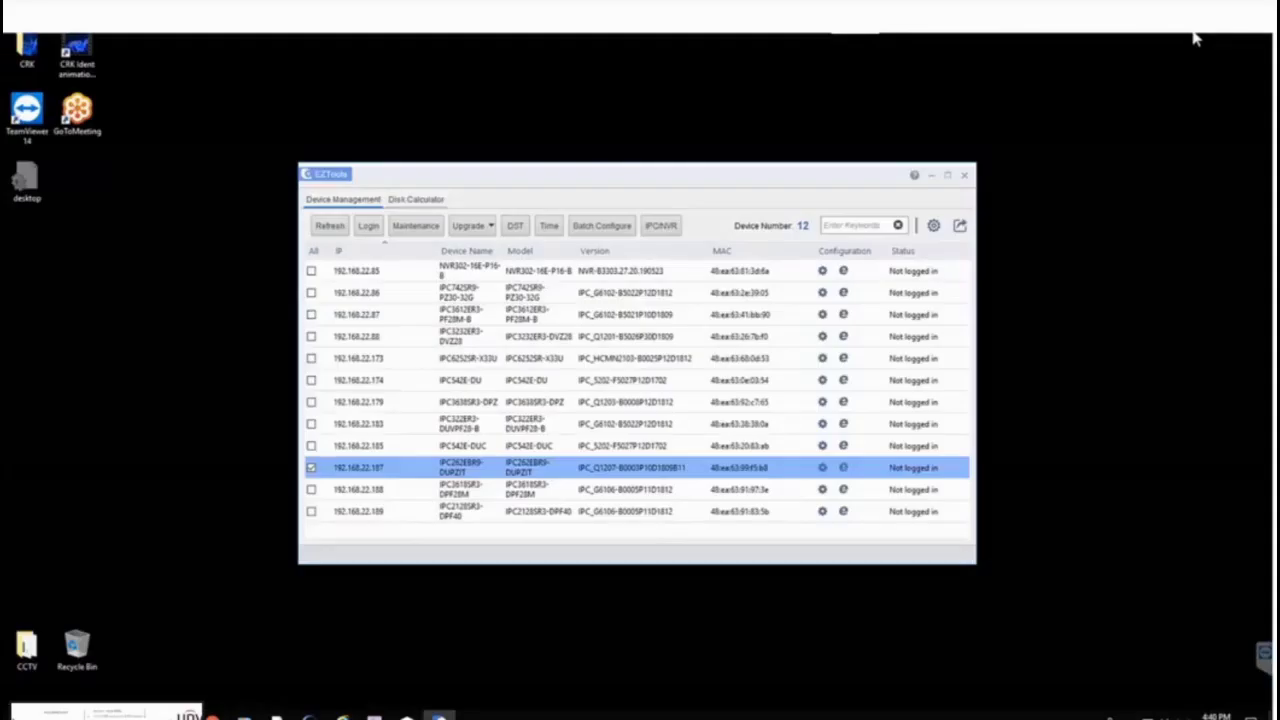
pyautogui.click(420, 272)
pyautogui.click(845, 272)
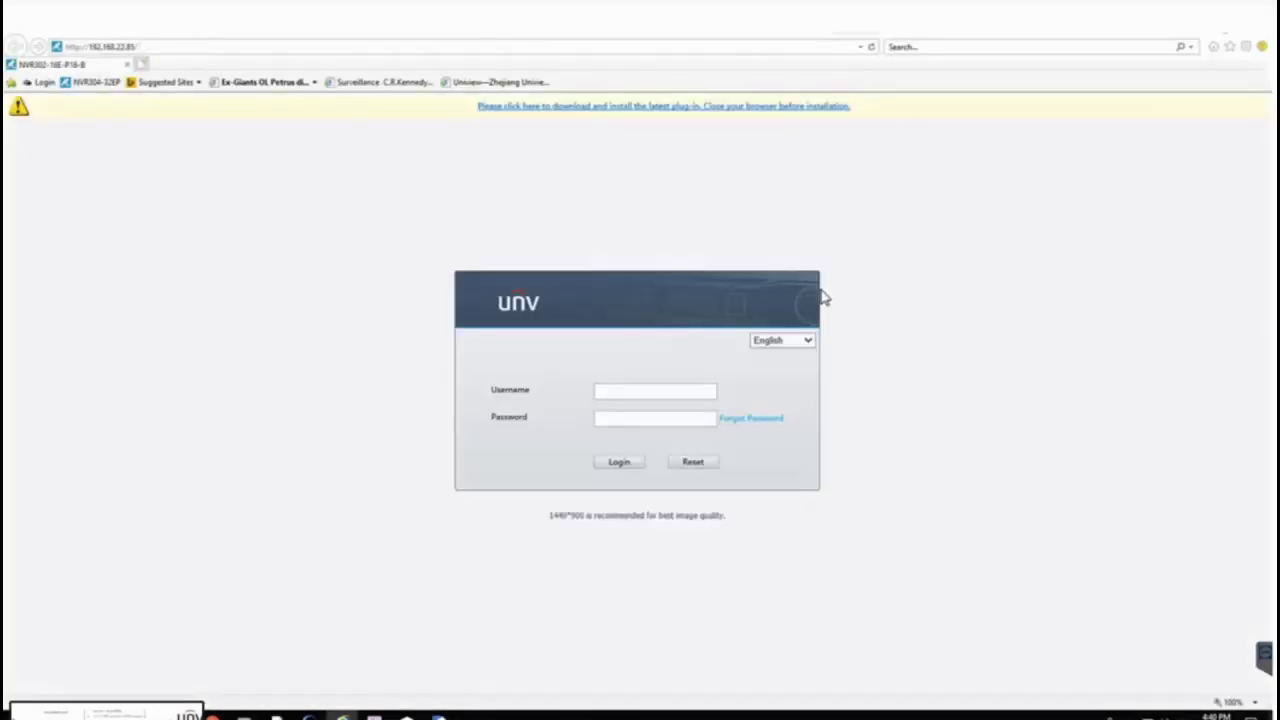
# Step: Log in to the NVR with the stored username and account password, and dismiss the password change request
pyautogui.click(651, 390)
pyautogui.click(612, 392)
pyautogui.click(623, 407)
pyautogui.click(619, 464)
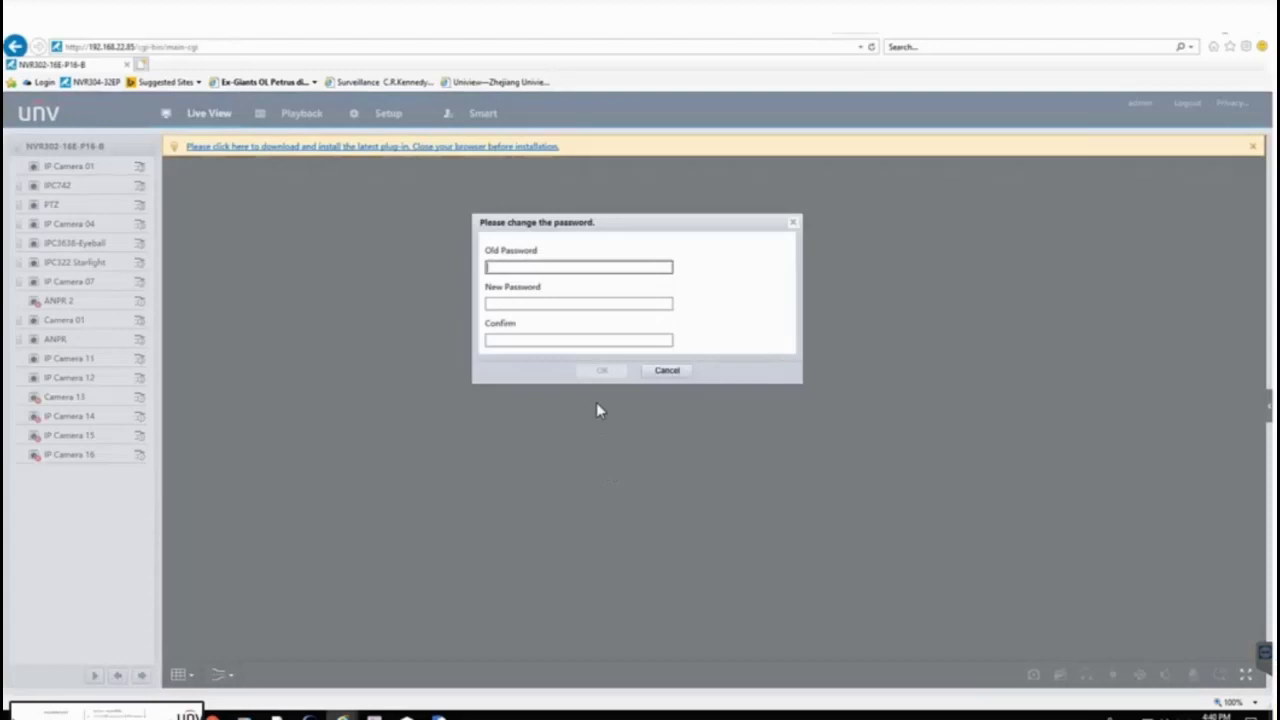
pyautogui.click(677, 371)
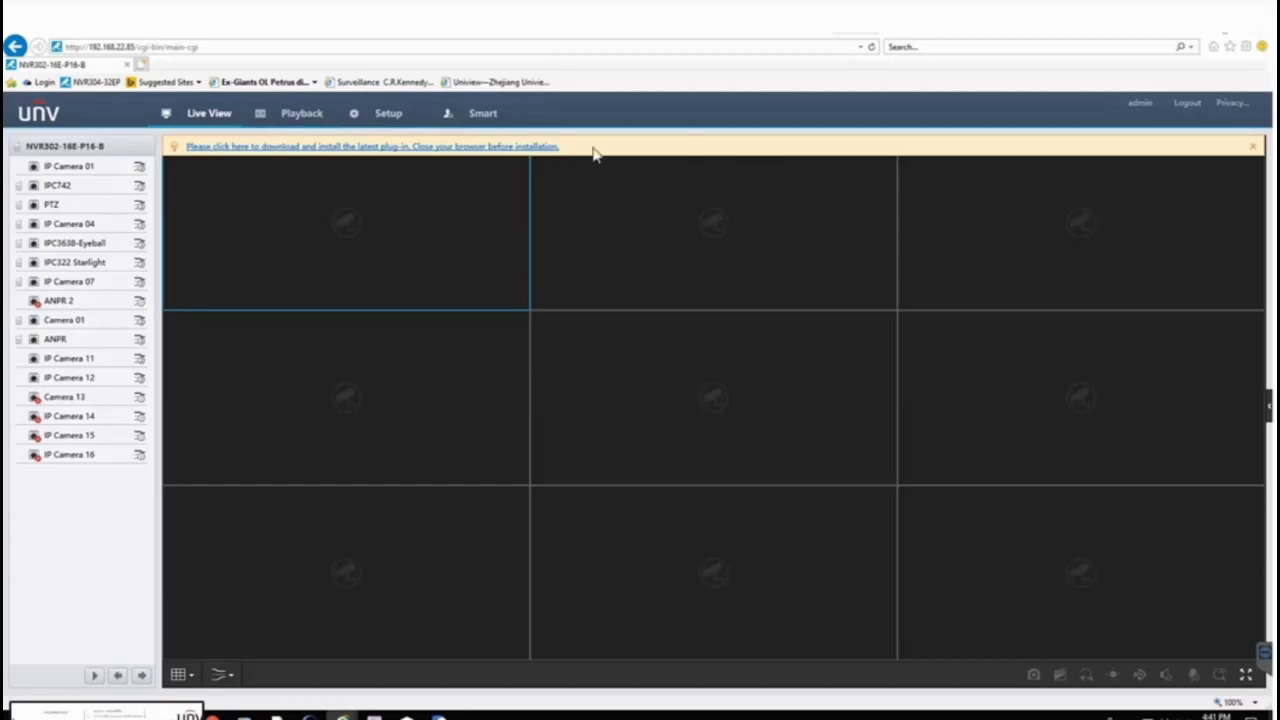
# Step: Open the NVR's Video&Image Database platform settings and check the database ID and database port
pyautogui.click(396, 113)
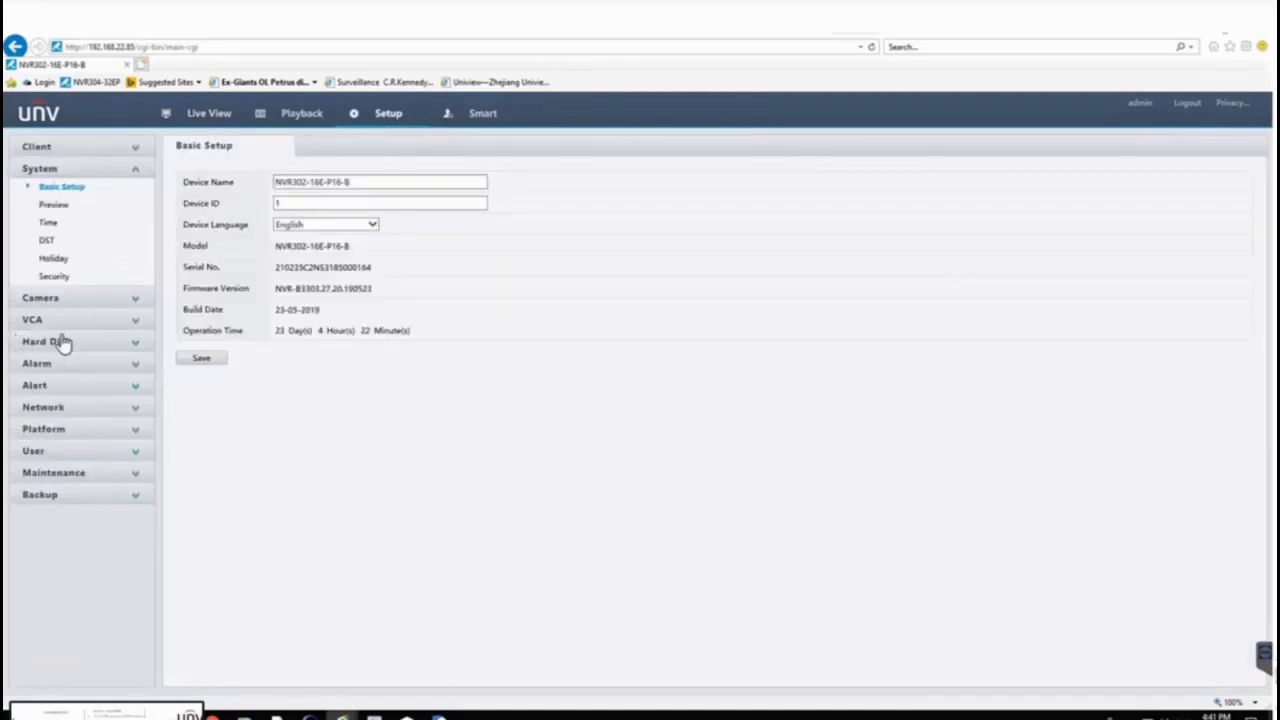
pyautogui.click(50, 276)
pyautogui.click(45, 428)
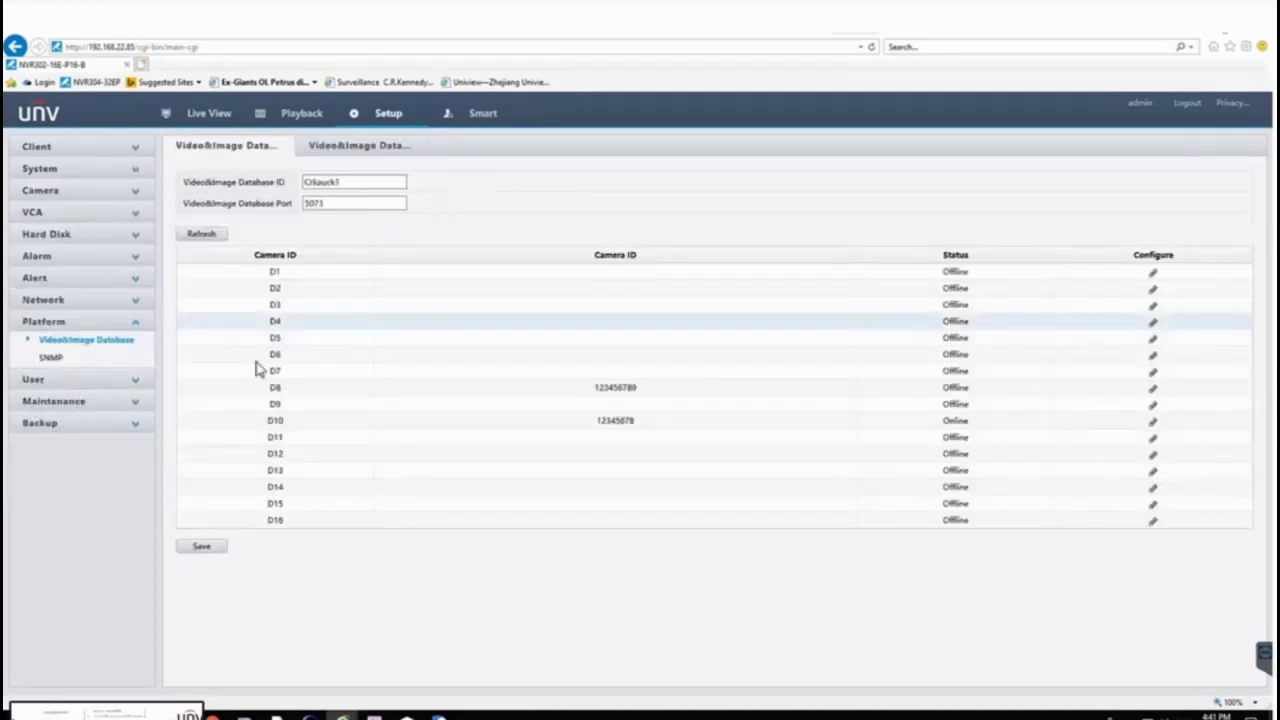
pyautogui.click(359, 183)
pyautogui.moveTo(359, 183); pyautogui.dragTo(277, 183)
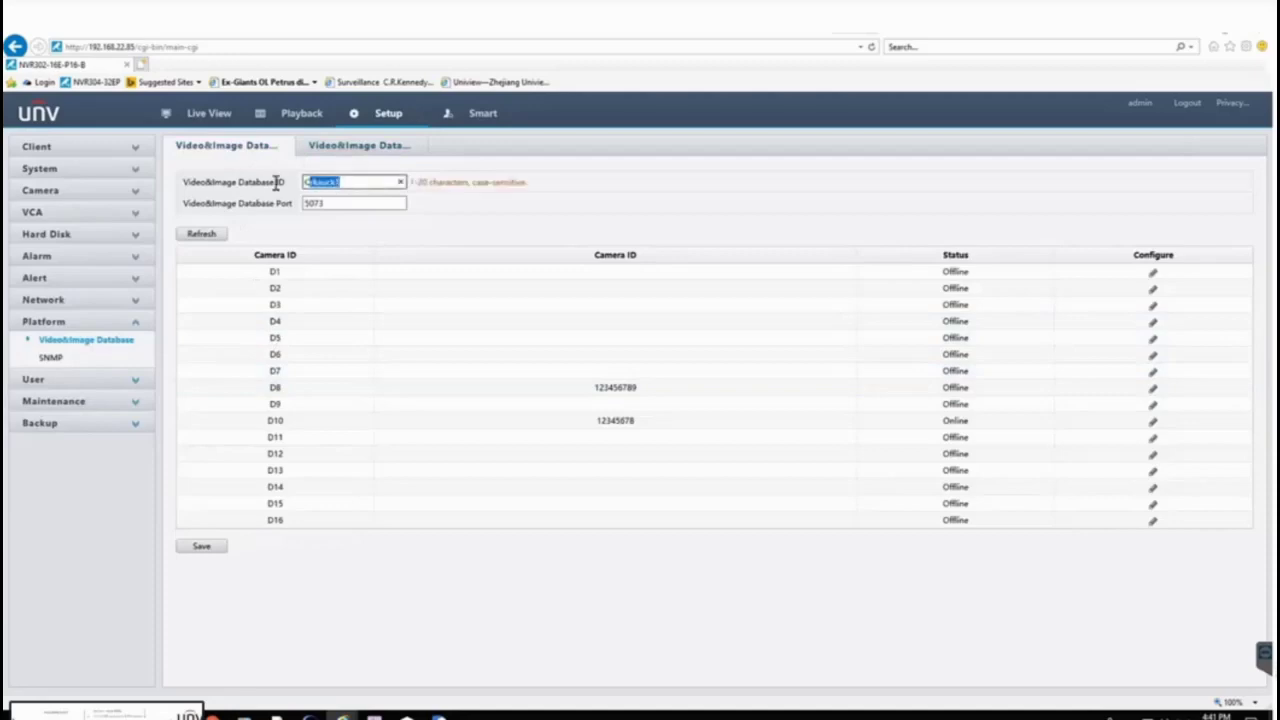
pyautogui.click(337, 203)
pyautogui.moveTo(337, 203); pyautogui.dragTo(244, 208)
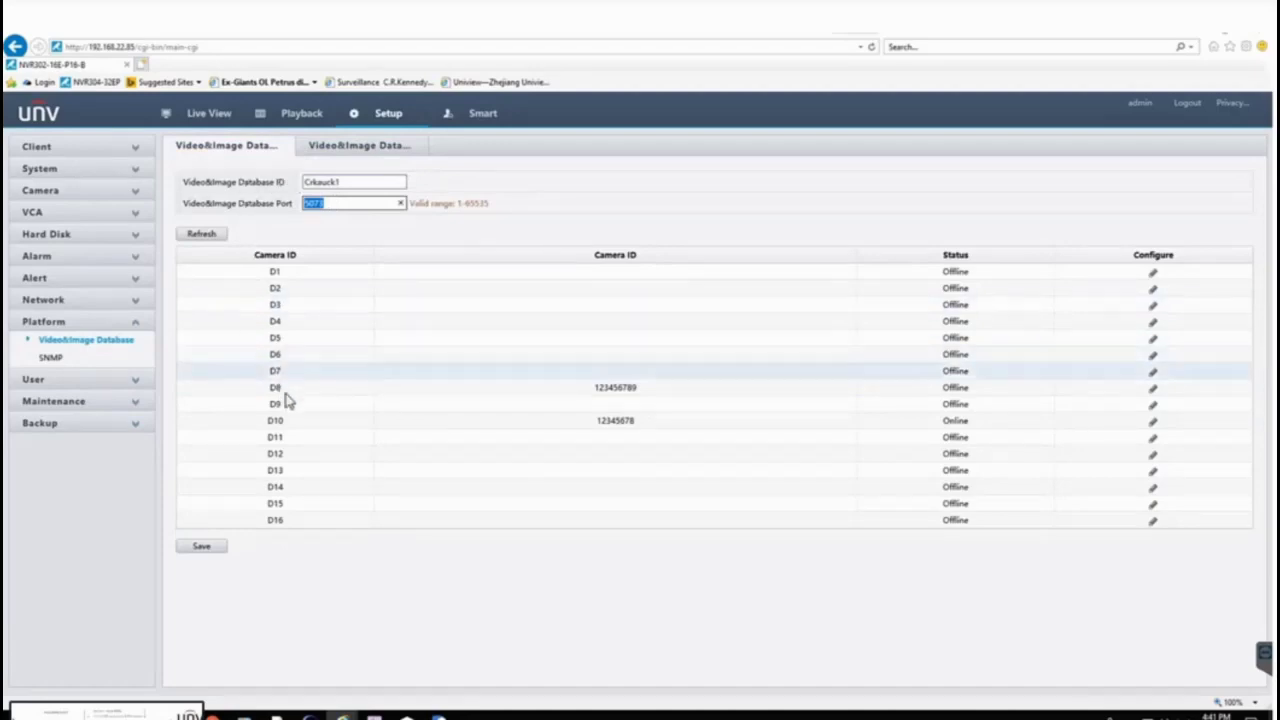
# Step: Open the camera ID of channel D10 for editing, keep it, and save the Video&Image Database settings
pyautogui.click(298, 424)
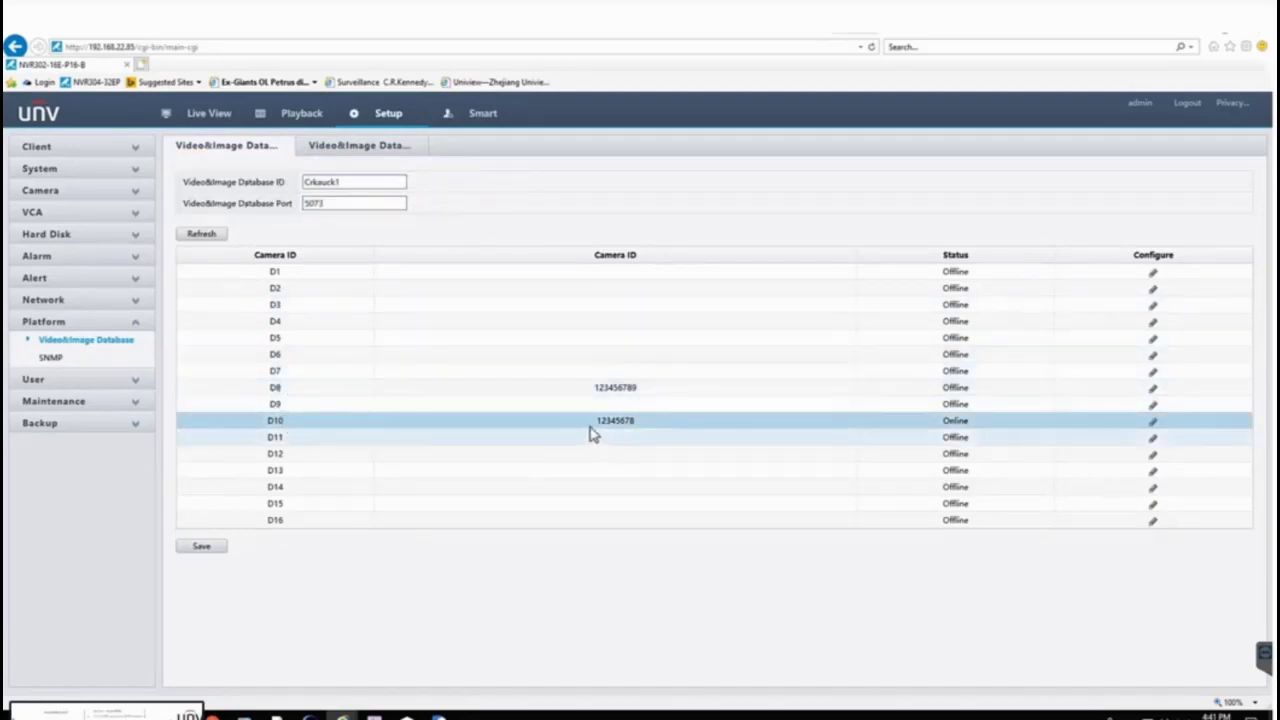
pyautogui.click(1155, 425)
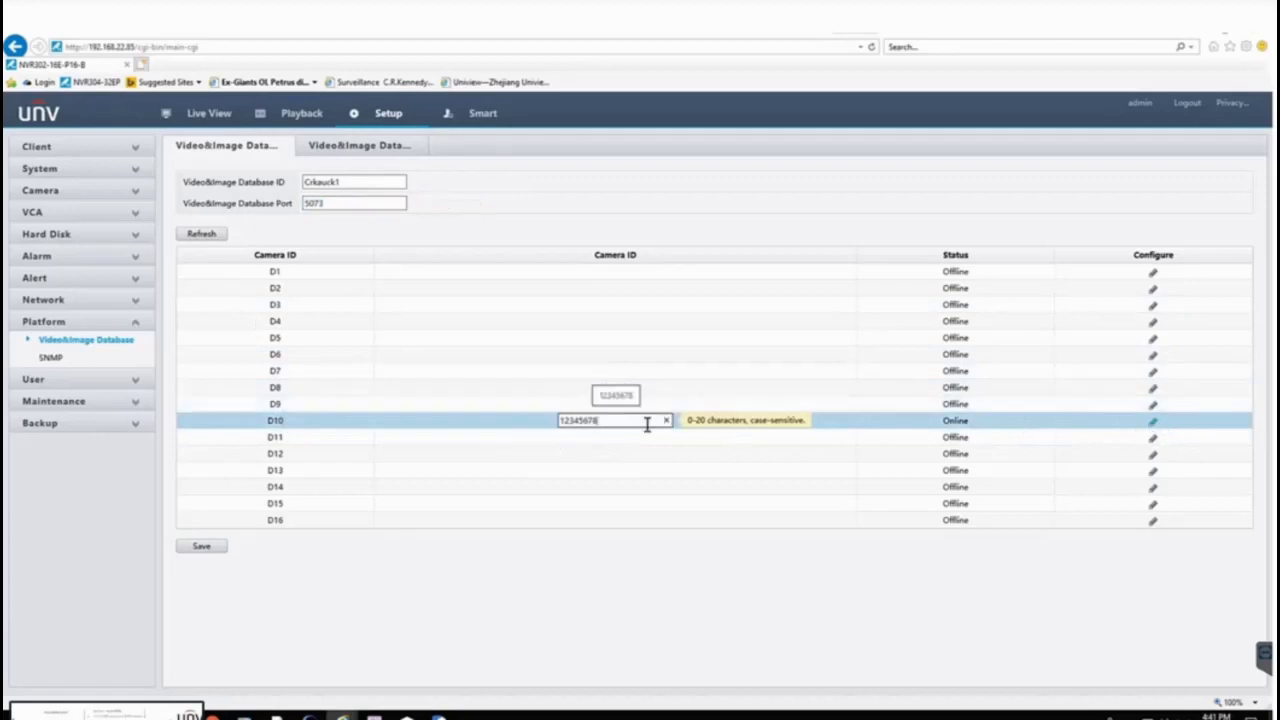
pyautogui.click(325, 425)
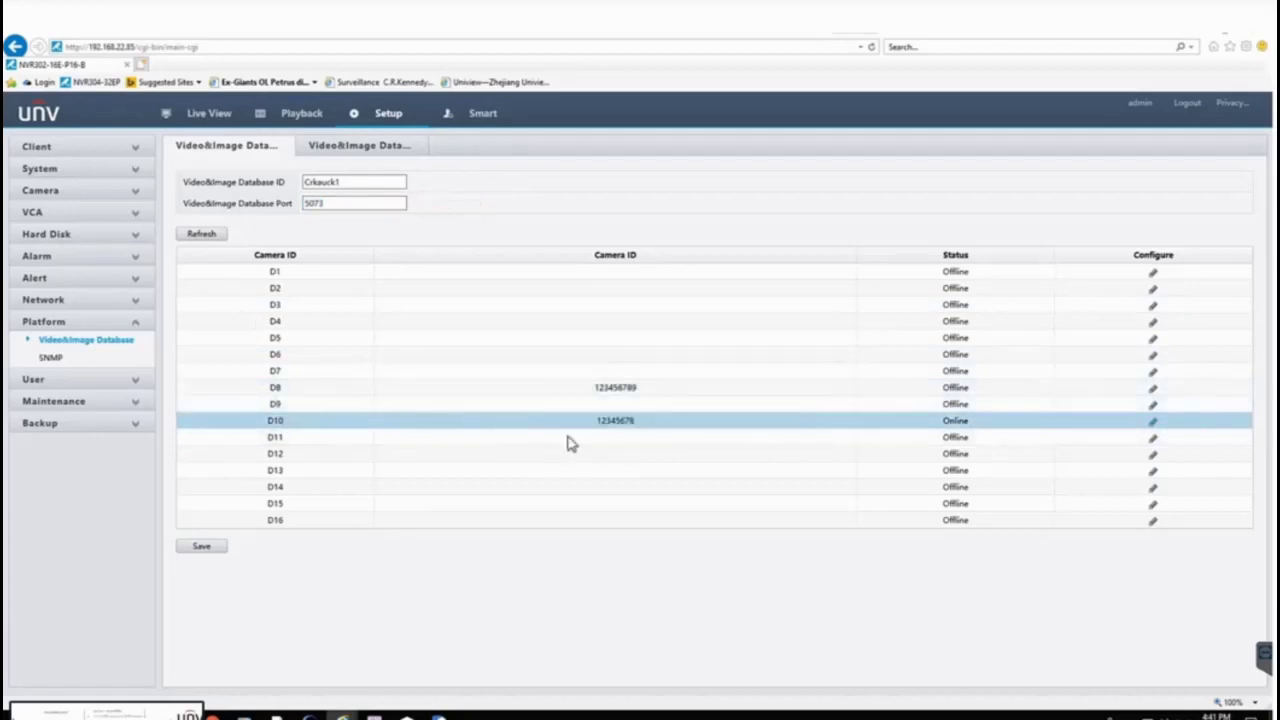
pyautogui.click(201, 549)
# Step: Check the connection status of channel D10 and the entry for channel D8
pyautogui.moveTo(943, 424); pyautogui.dragTo(1029, 419)
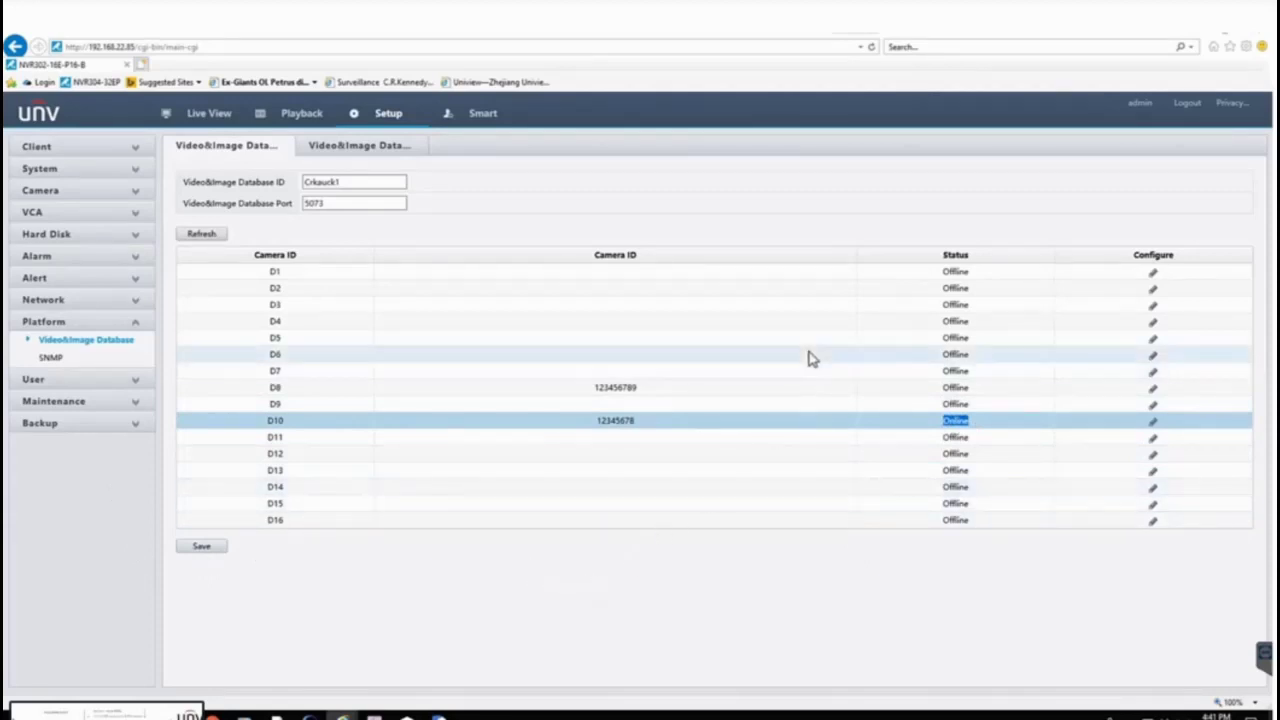
pyautogui.click(700, 393)
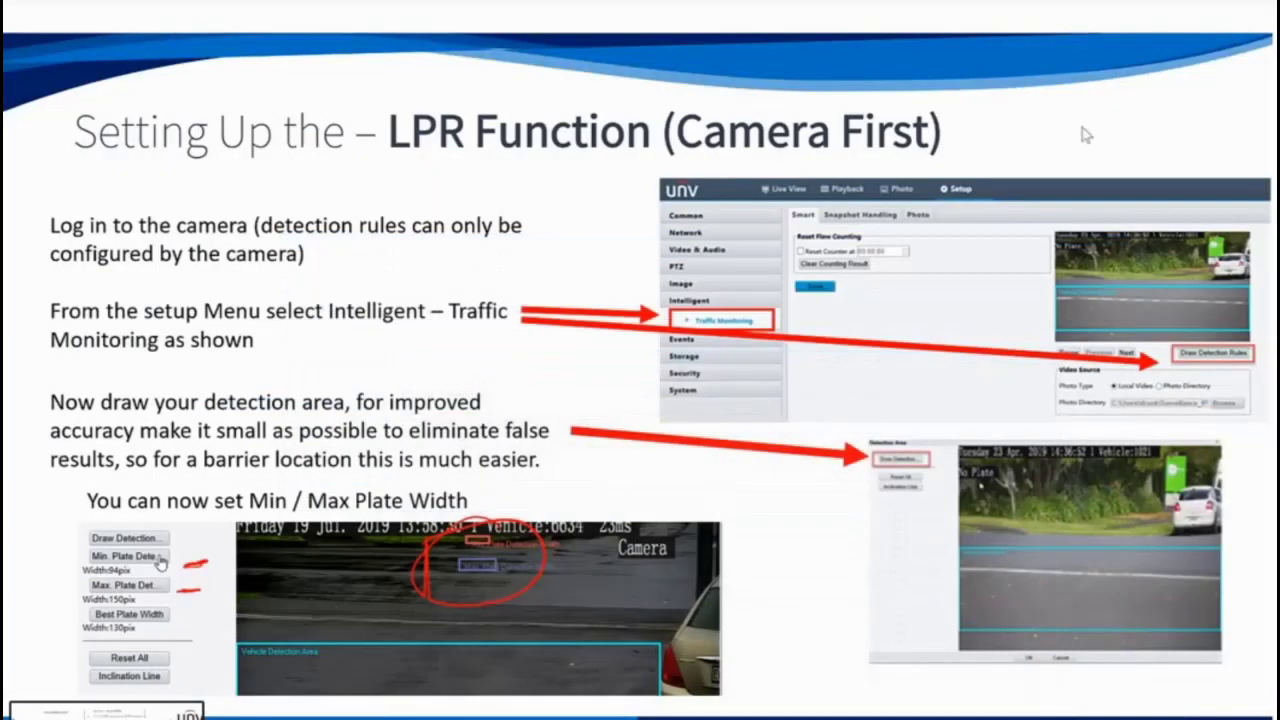
pyautogui.click(832, 522)
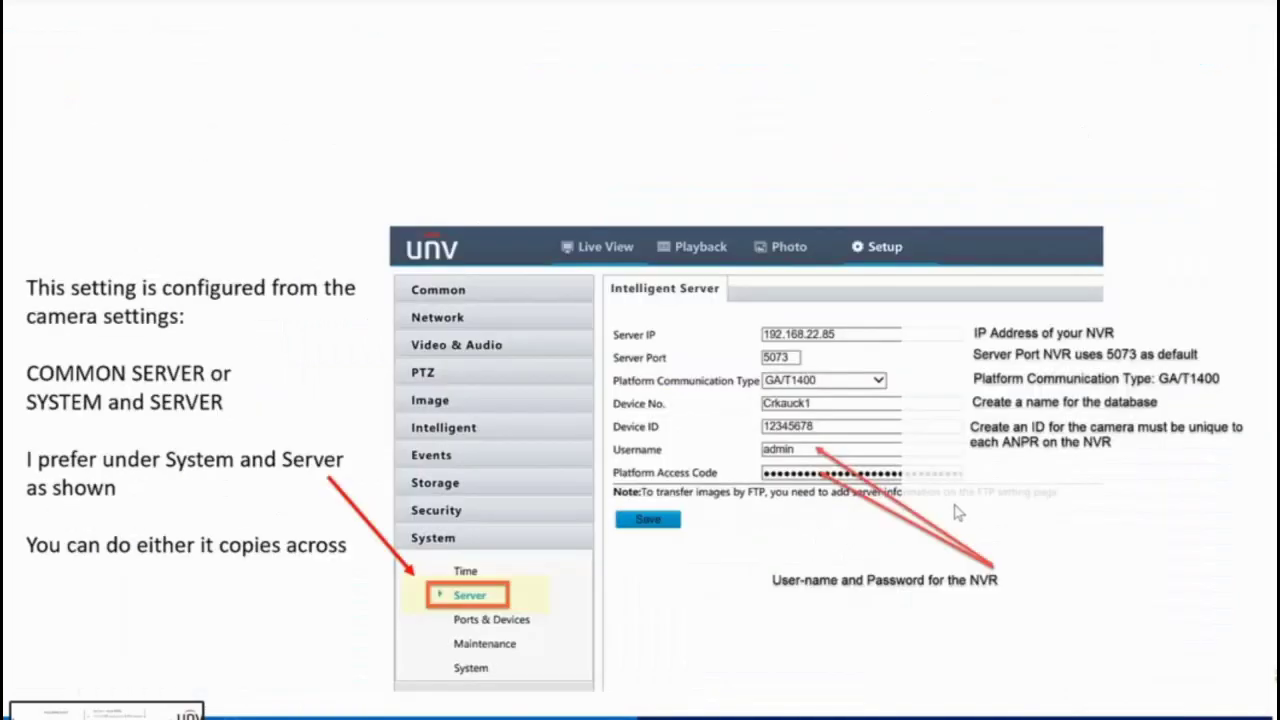
pyautogui.click(958, 512)
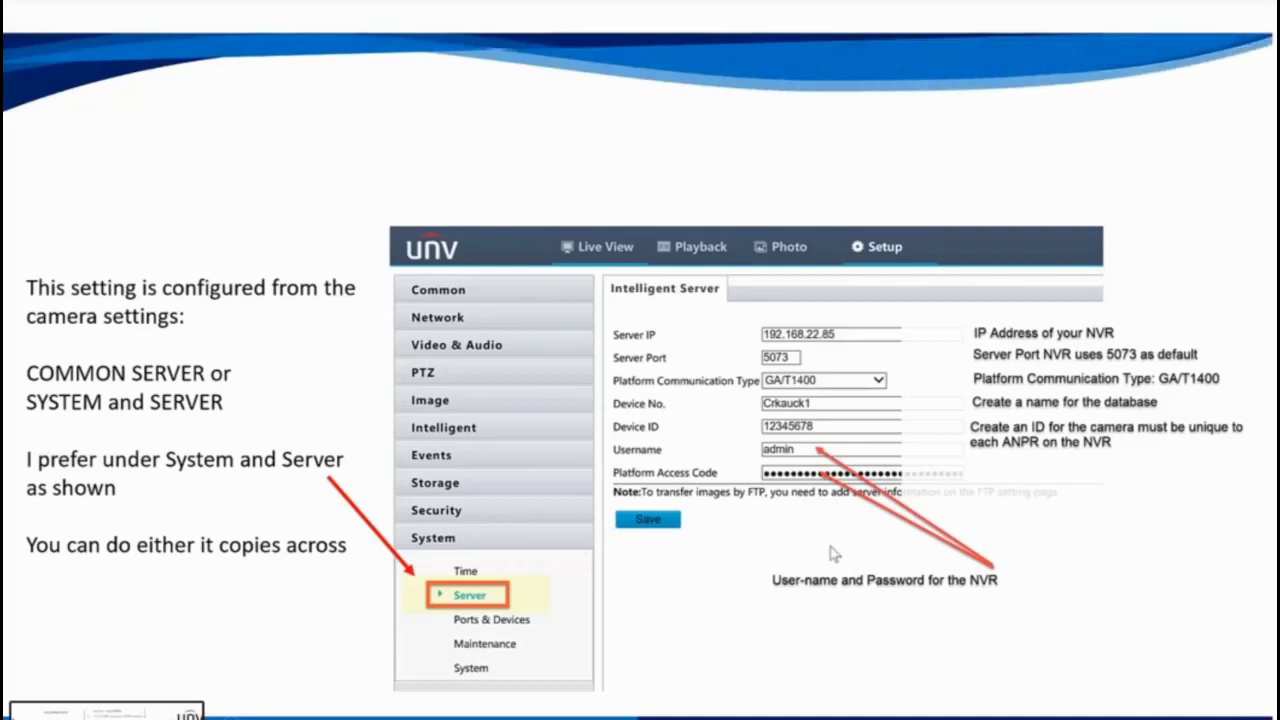